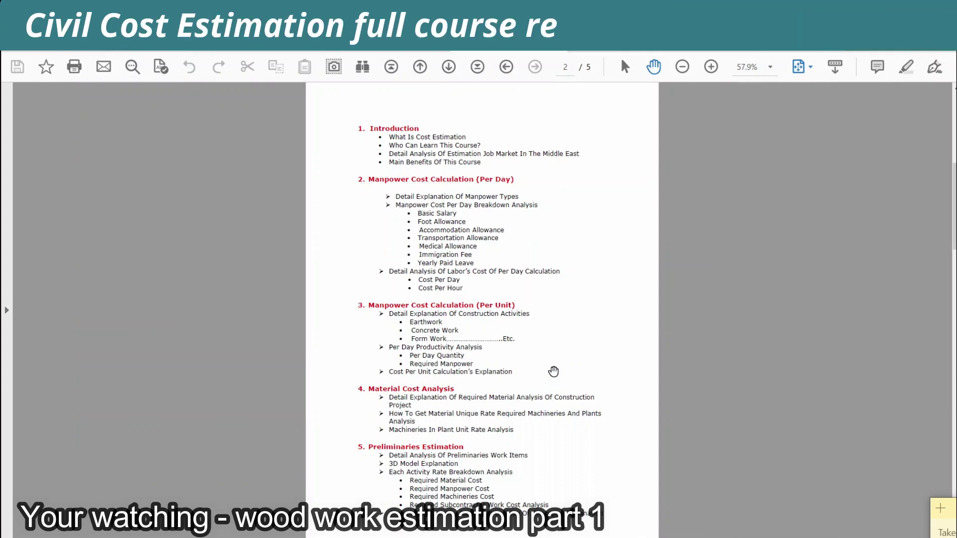
- Circle the Metal Work Estimation section on page 3 with the pen, and clear the mark
scroll(553, 371, down, 3)
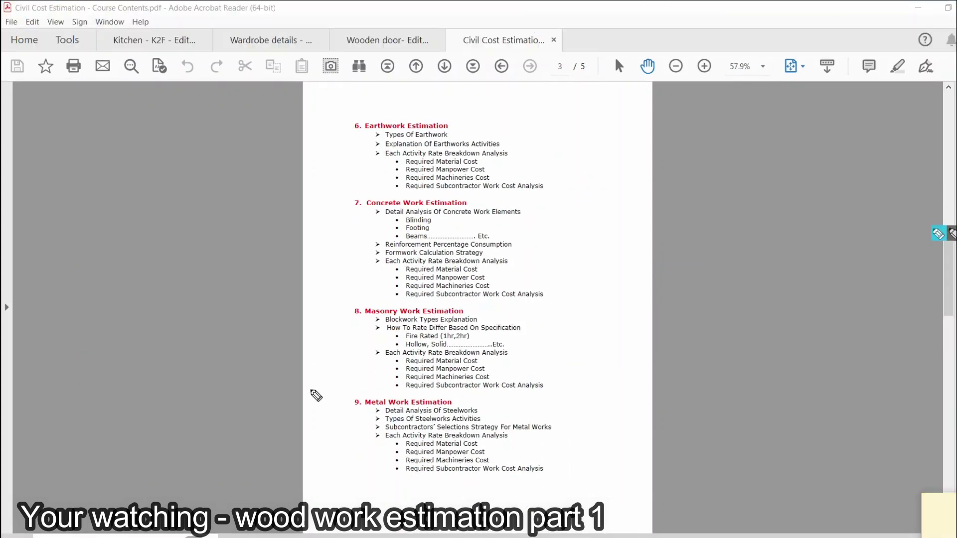
mouse_move(304, 383)
mouse_down()
mouse_move(330, 451)
mouse_move(531, 518)
mouse_move(577, 406)
mouse_move(316, 388)
mouse_up()
key(Escape)
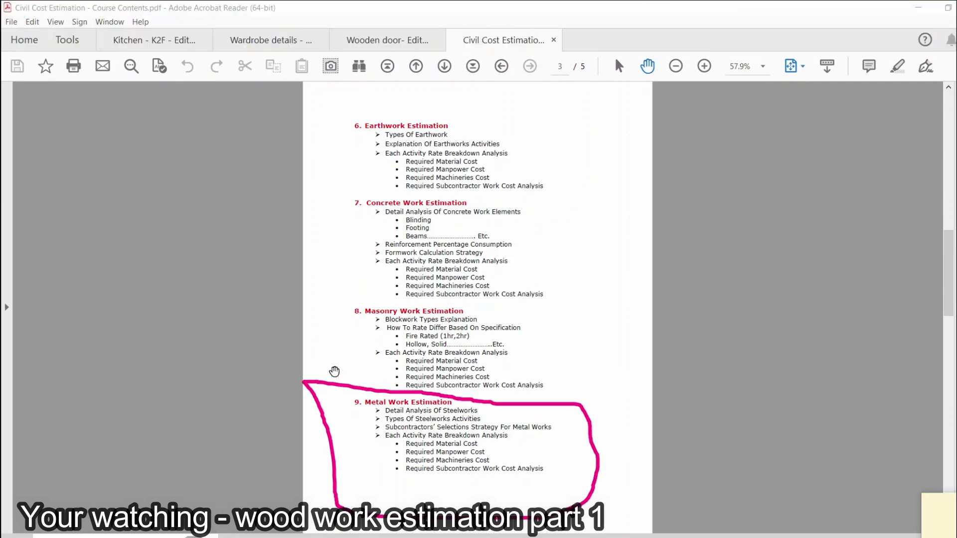
scroll(676, 361, down, 1)
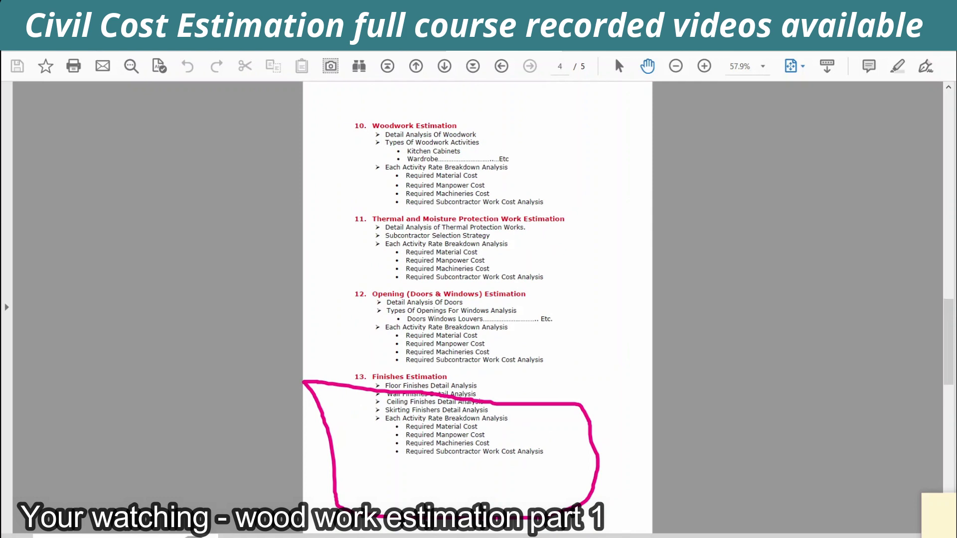
click(954, 309)
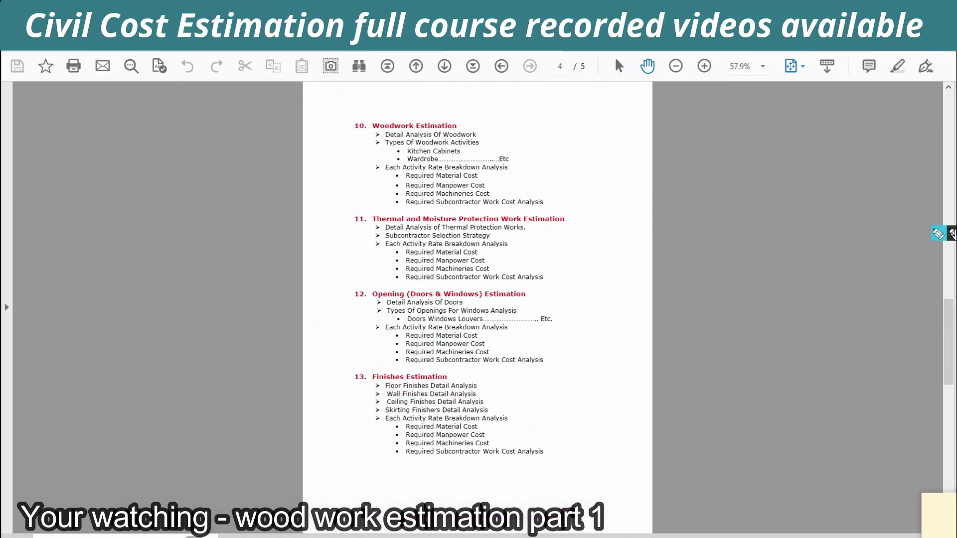
- Mark the Woodwork Estimation section on page 4 with the pen, ticking the detail analysis and bracketing the activity types and rate breakdown items
click(939, 235)
drag(336, 106, 327, 163)
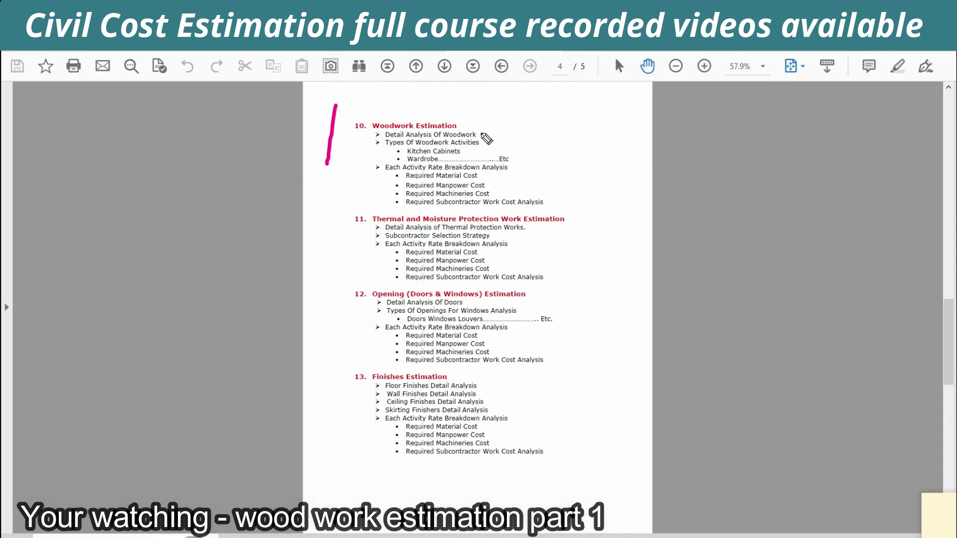
drag(481, 134, 528, 123)
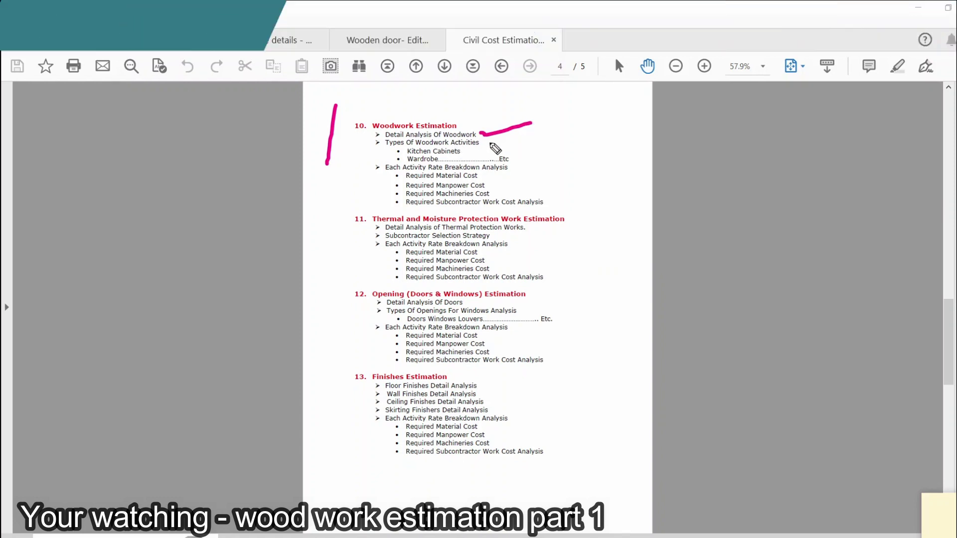
mouse_move(488, 144)
mouse_down()
mouse_move(538, 148)
mouse_move(542, 160)
mouse_move(521, 162)
mouse_up()
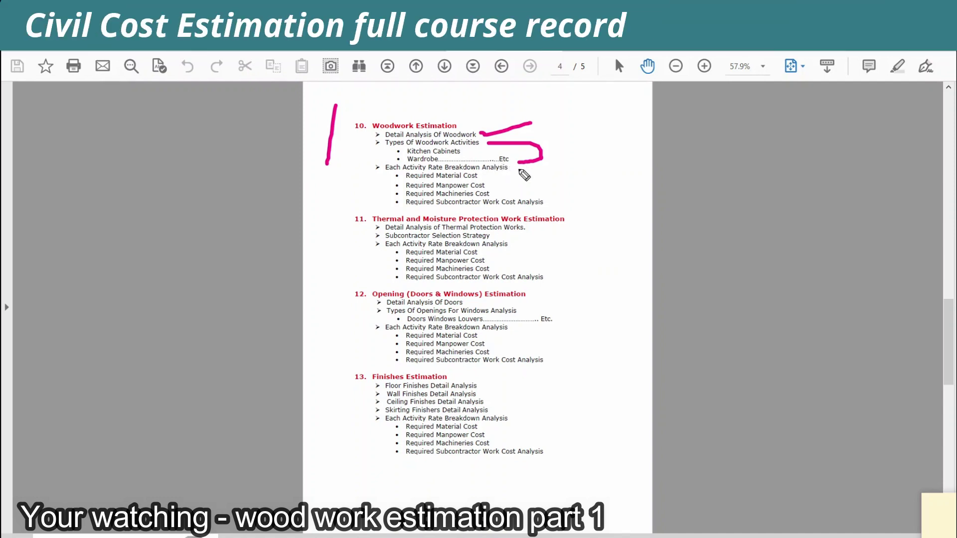
mouse_move(519, 171)
mouse_down()
mouse_move(572, 186)
mouse_move(573, 207)
mouse_move(550, 210)
mouse_up()
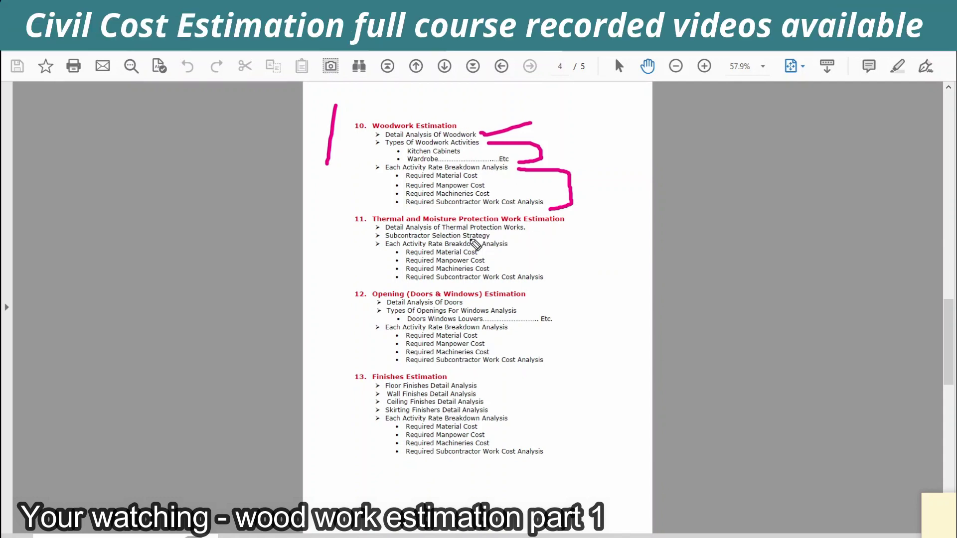
- Mark sections 6 to 9 on page 3 with short pen dashes, extend a line from the Metal Work Estimation heading, and clear the marks
scroll(473, 245, up, 1)
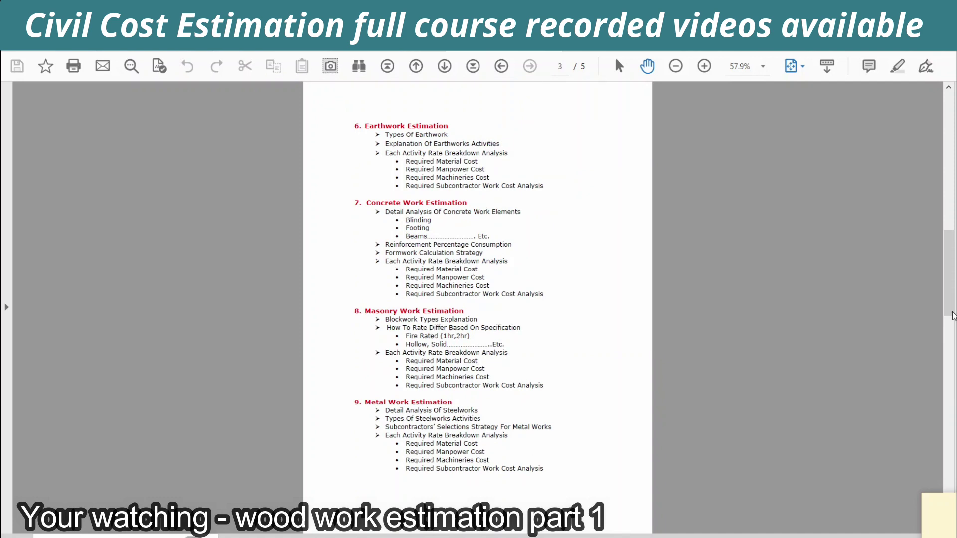
mouse_move(949, 299)
mouse_down()
mouse_move(949, 223)
mouse_move(948, 300)
mouse_up()
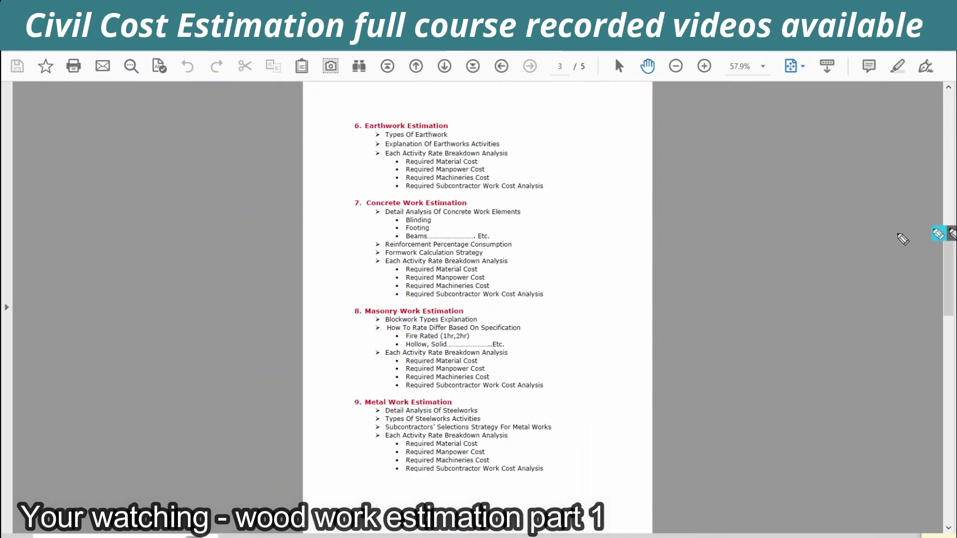
drag(325, 137, 344, 135)
drag(325, 219, 344, 219)
drag(353, 329, 362, 328)
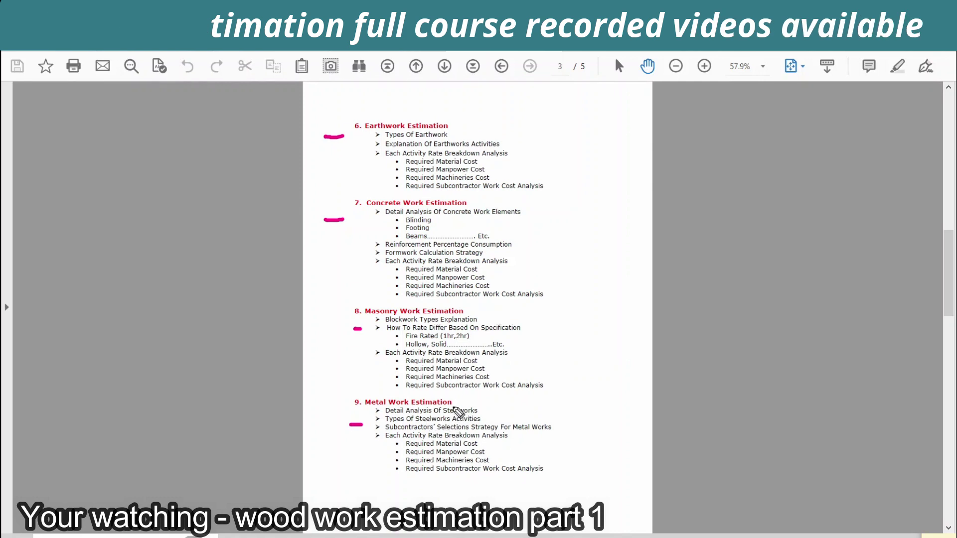
drag(460, 400, 544, 406)
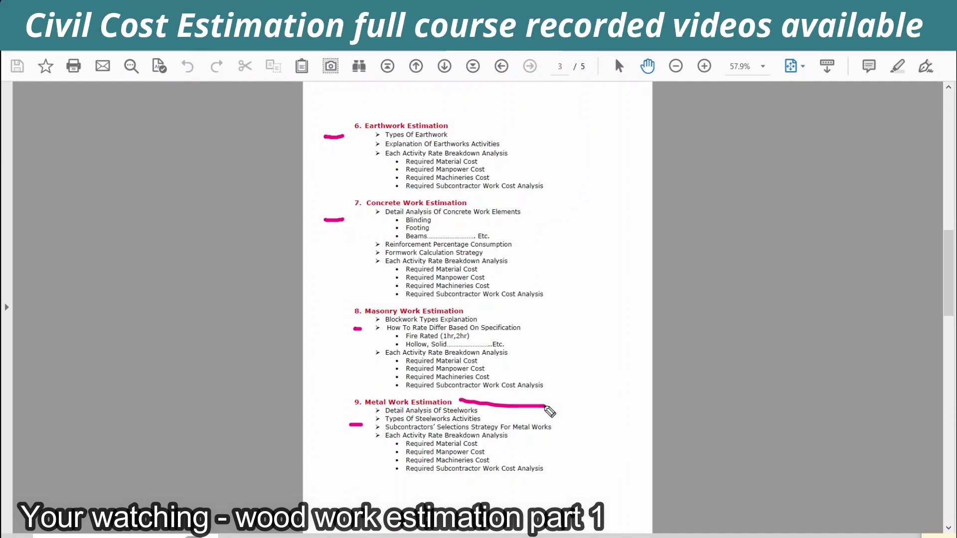
click(953, 314)
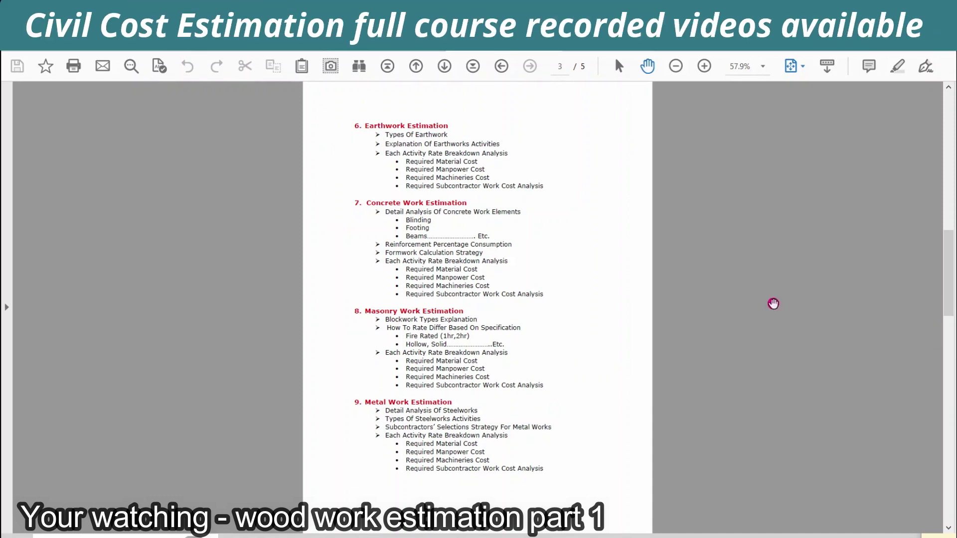
- Switch from the course contents to the Estimation R3 workbook in Excel and examine the Bill #6 WOODWORK items
scroll(773, 303, down, 3)
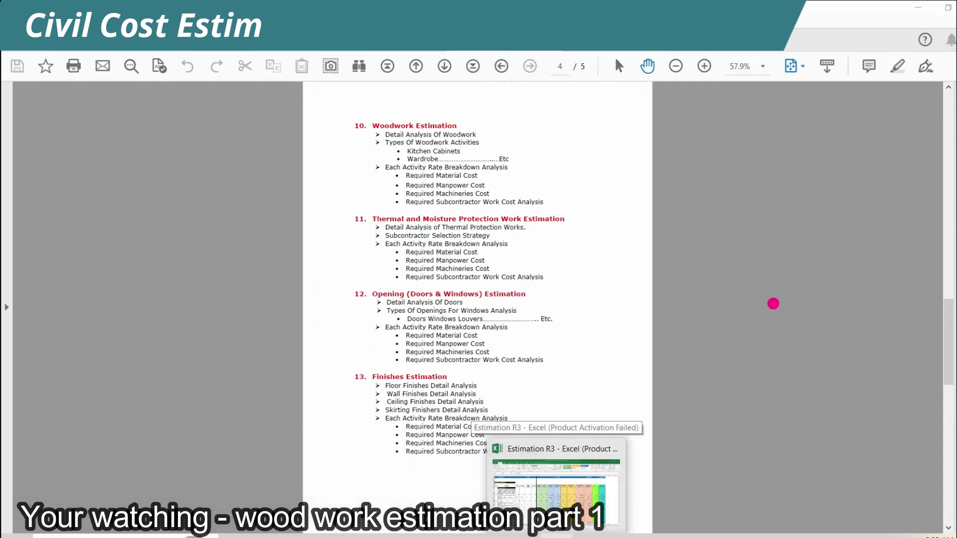
mouse_move(598, 536)
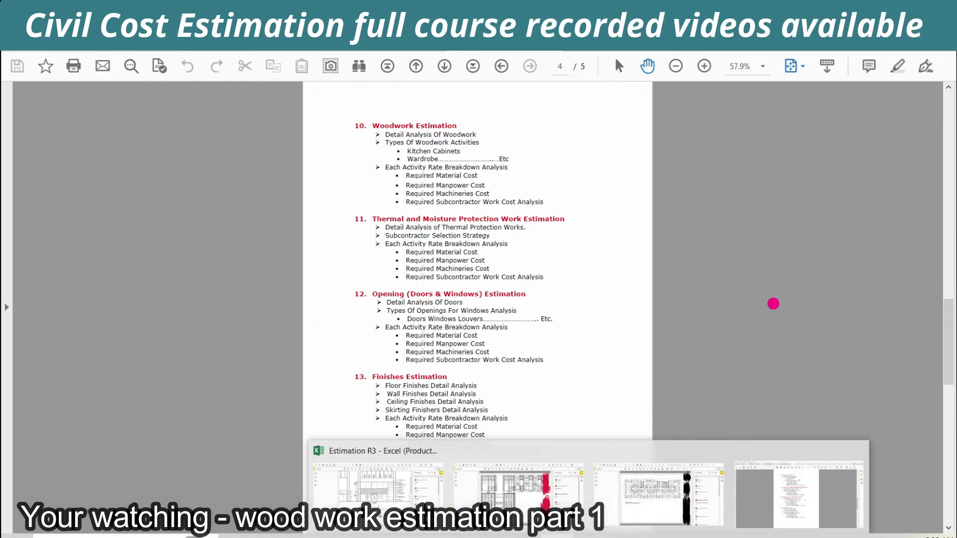
click(556, 537)
click(363, 345)
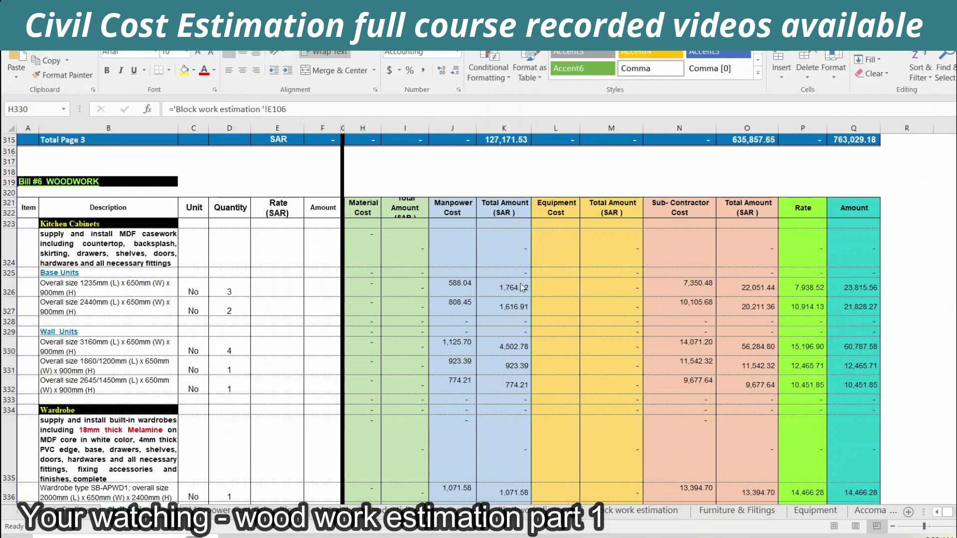
click(290, 301)
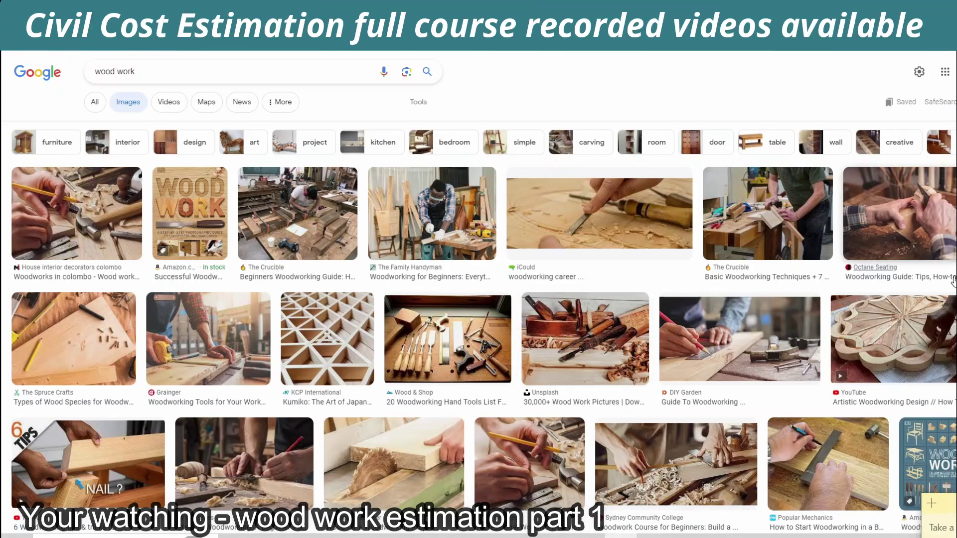
- Browse the Google image results for "wood work" to examine typical woodwork examples
scroll(601, 320, down, 2)
scroll(562, 313, down, 5)
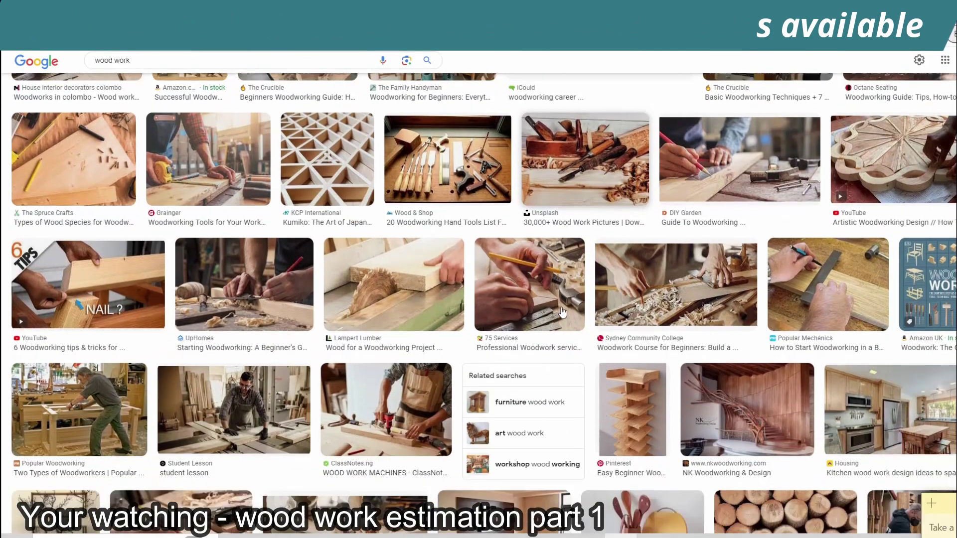
scroll(572, 309, down, 4)
scroll(574, 306, down, 2)
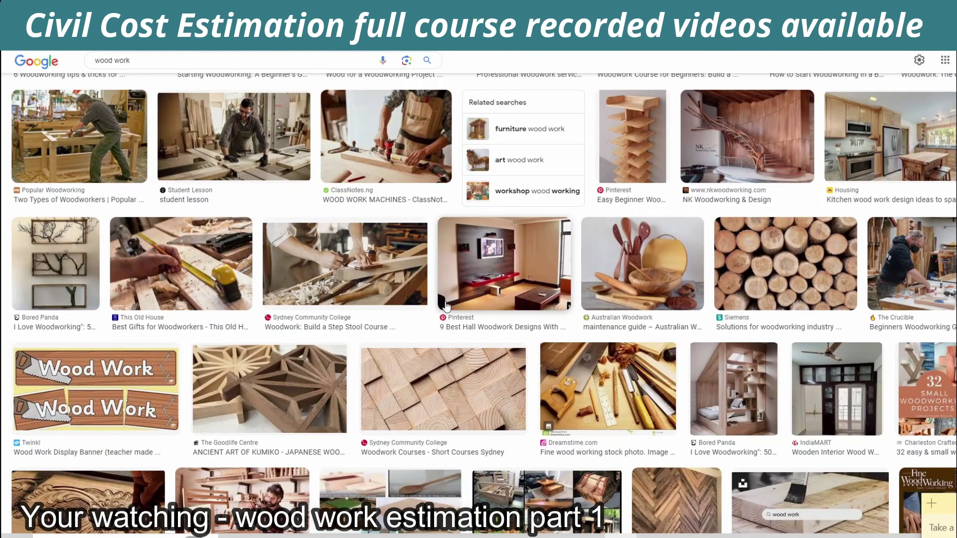
scroll(446, 306, up, 8)
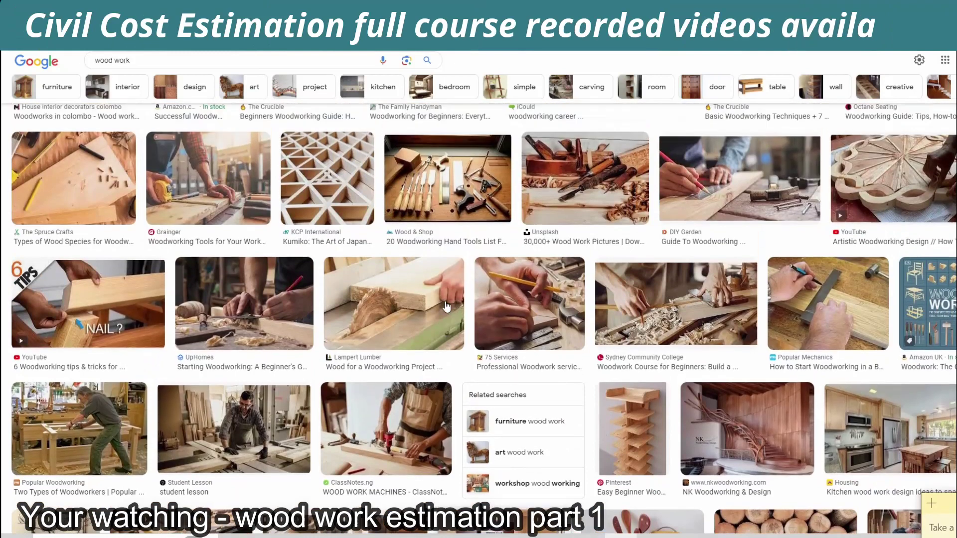
scroll(446, 307, up, 4)
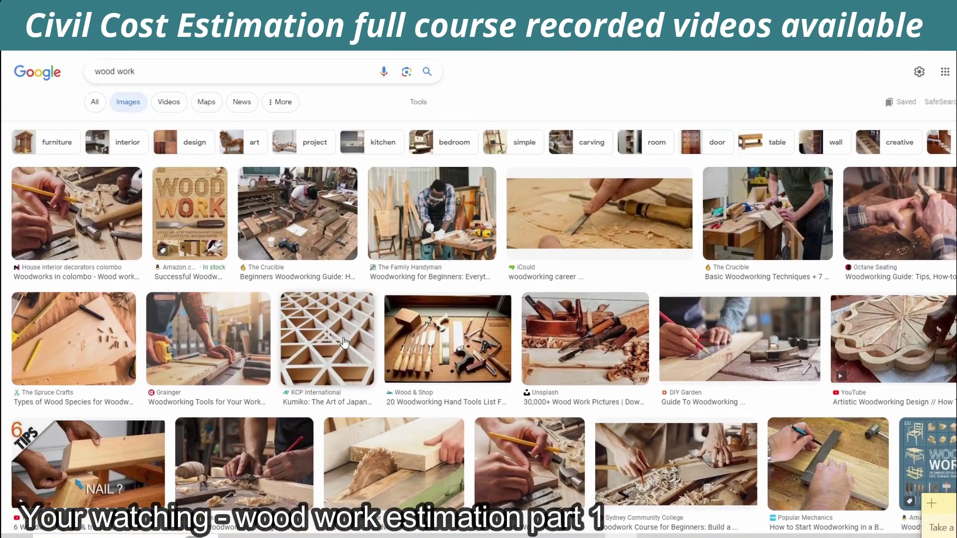
- Preview the Kumiko Japanese woodwork image from KCP International and look through more woodwork image results
click(344, 343)
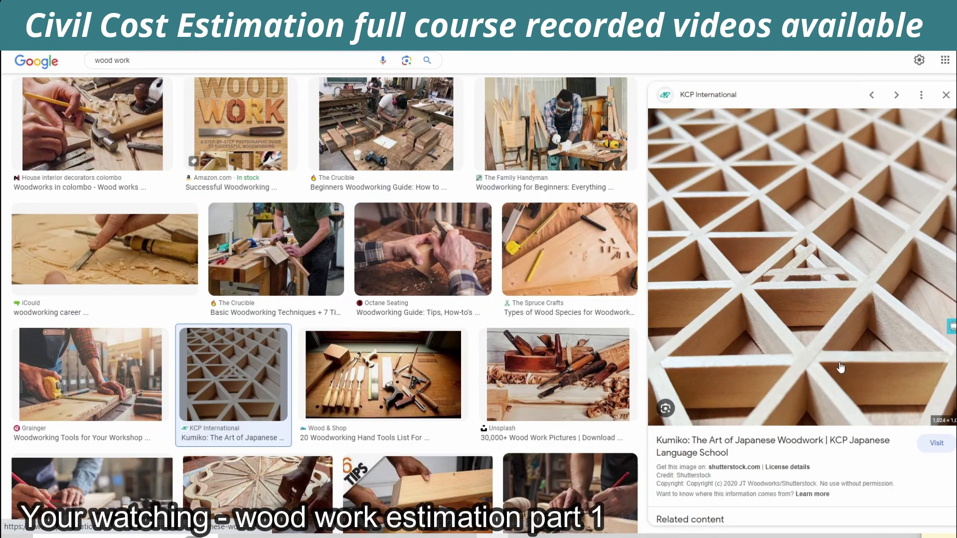
scroll(430, 368, down, 10)
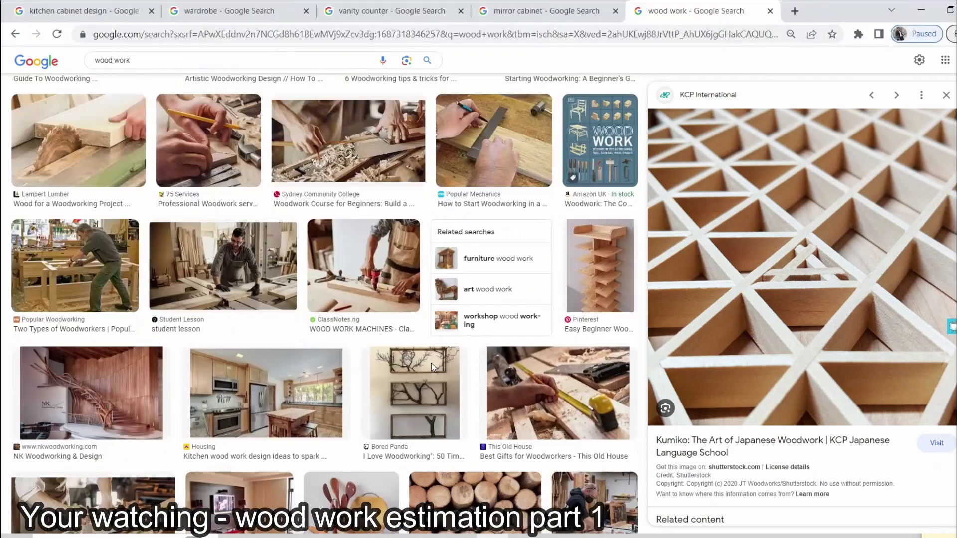
scroll(432, 363, down, 8)
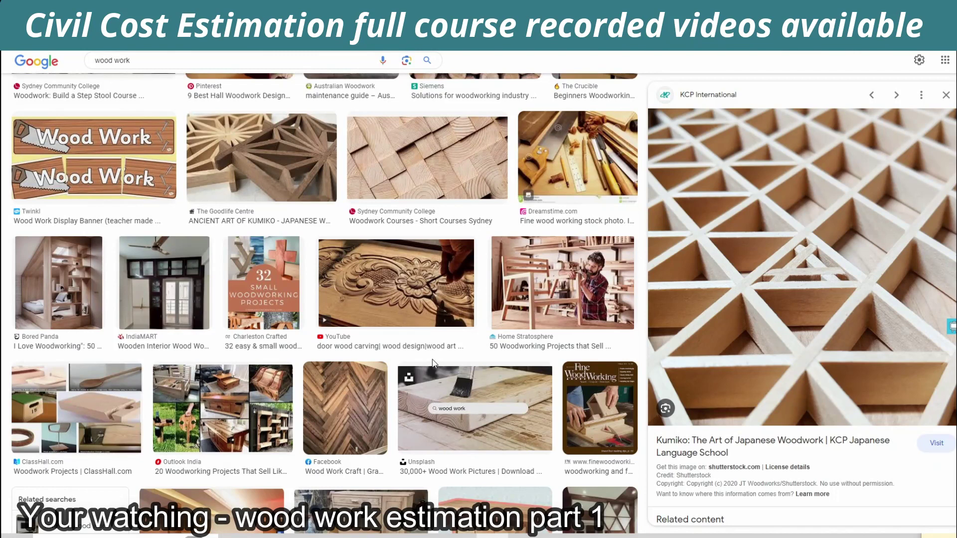
scroll(432, 360, down, 3)
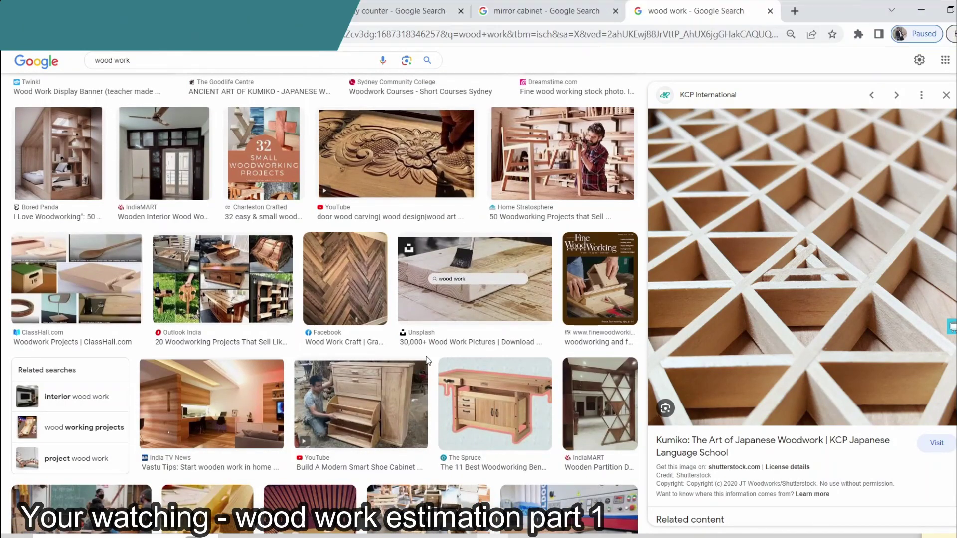
scroll(427, 361, down, 1)
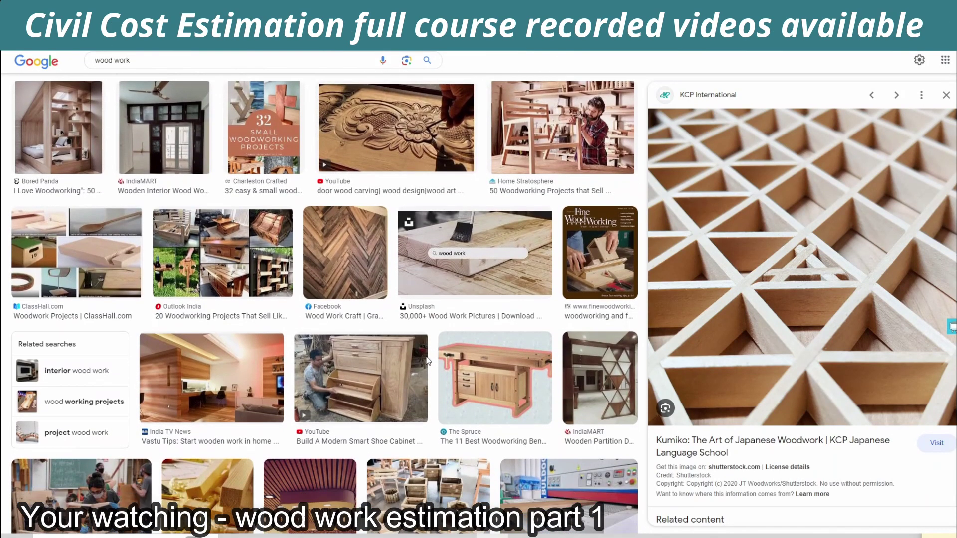
scroll(427, 360, down, 10)
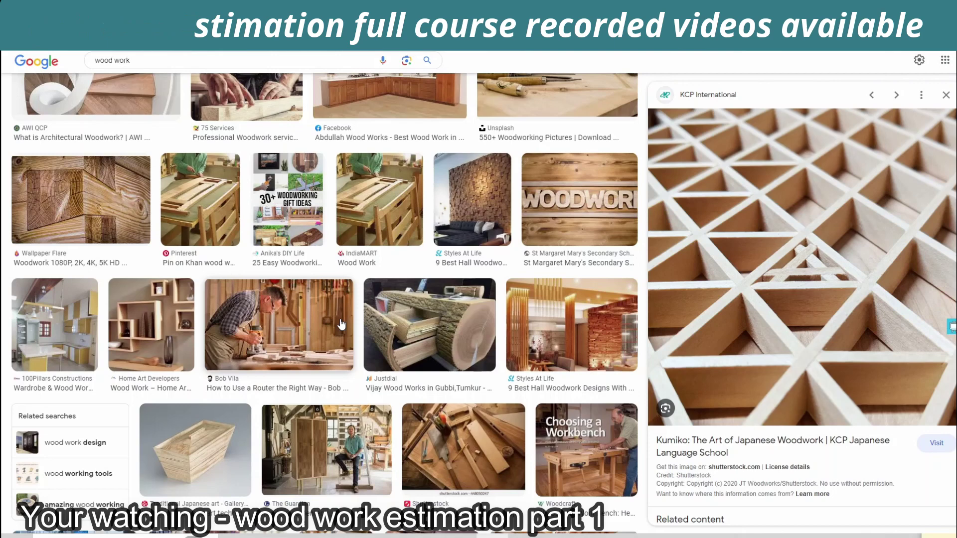
scroll(323, 335, up, 6)
scroll(323, 335, up, 10)
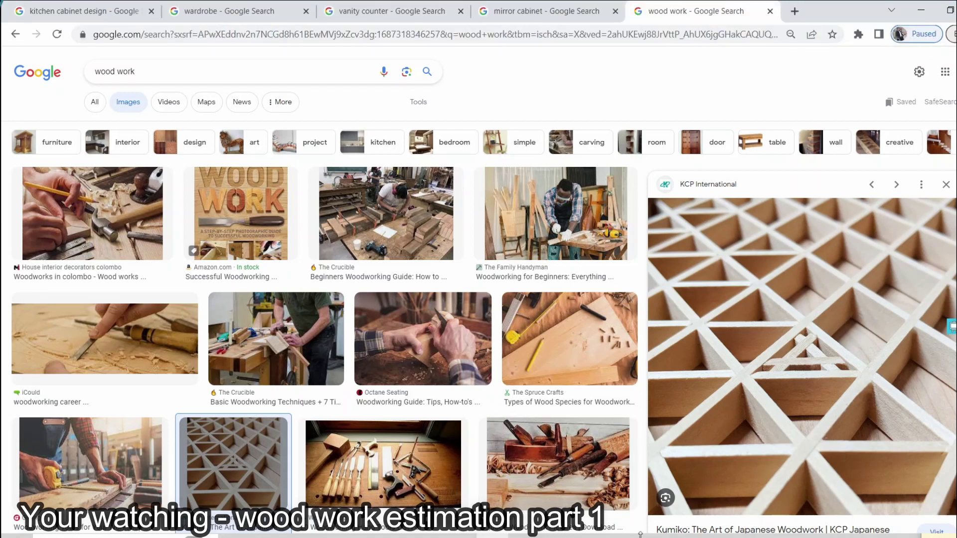
- Switch back to the Estimation R3 workbook and select the first base unit's amount in Q326 and the adjacent cell R326
click(590, 536)
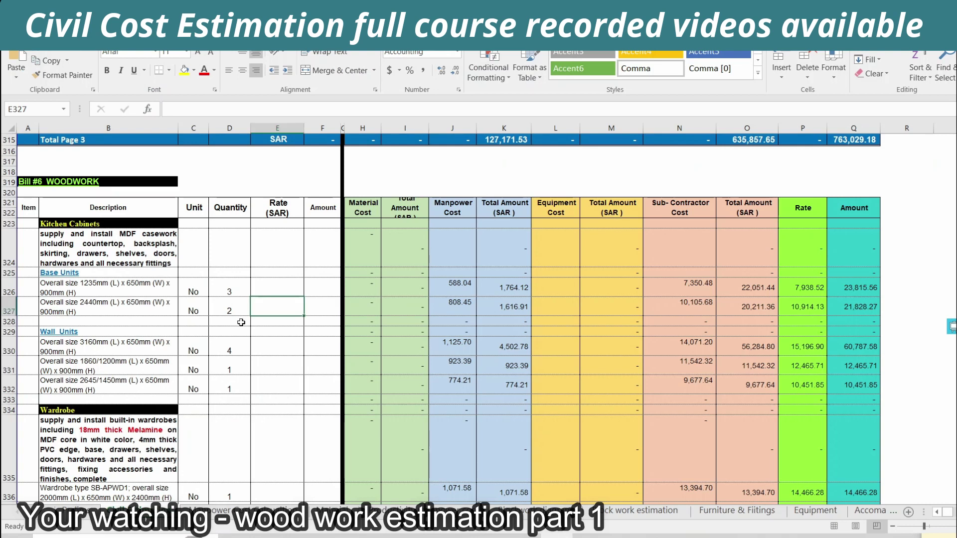
click(873, 281)
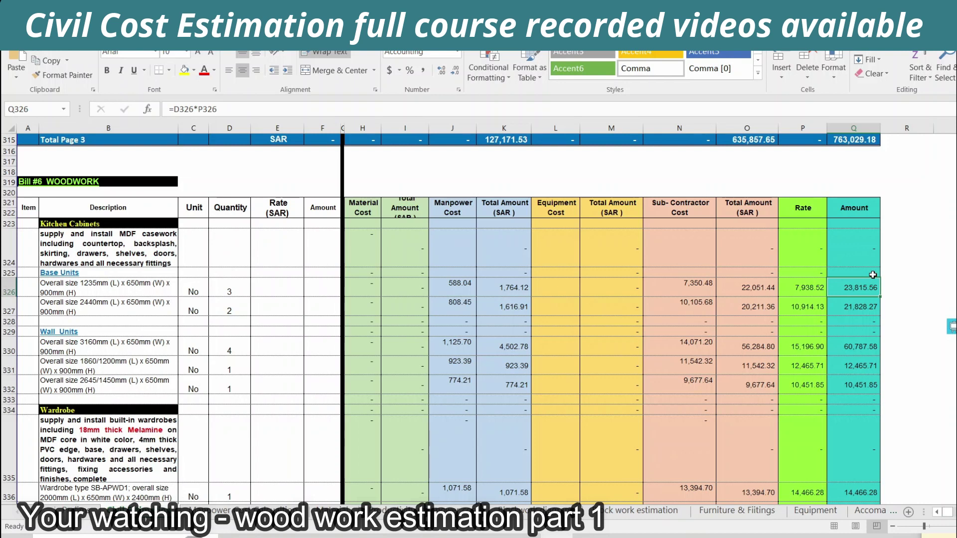
click(895, 280)
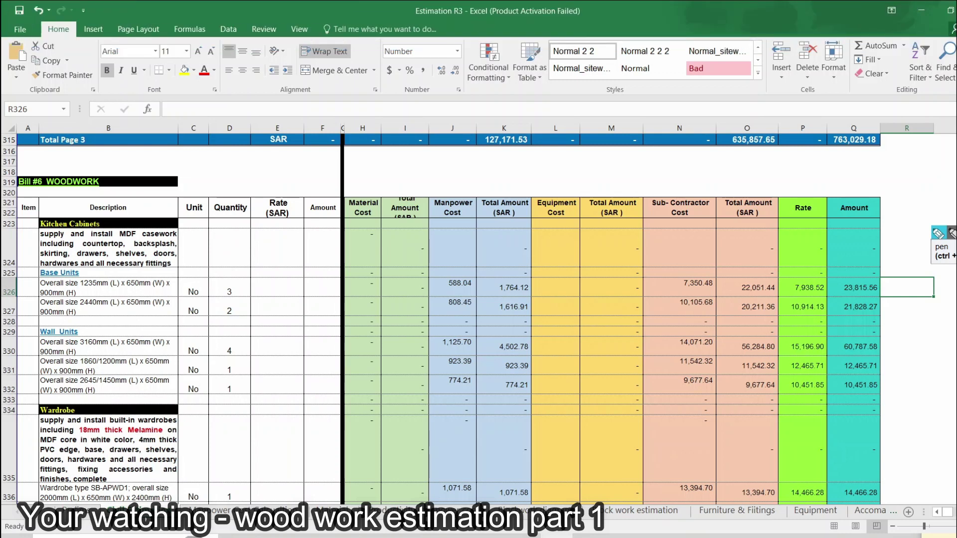
- Circle the Kitchen Cabinets heading in the woodwork bill with the pen, and draw a leader line and a short stroke above the cost columns
click(938, 233)
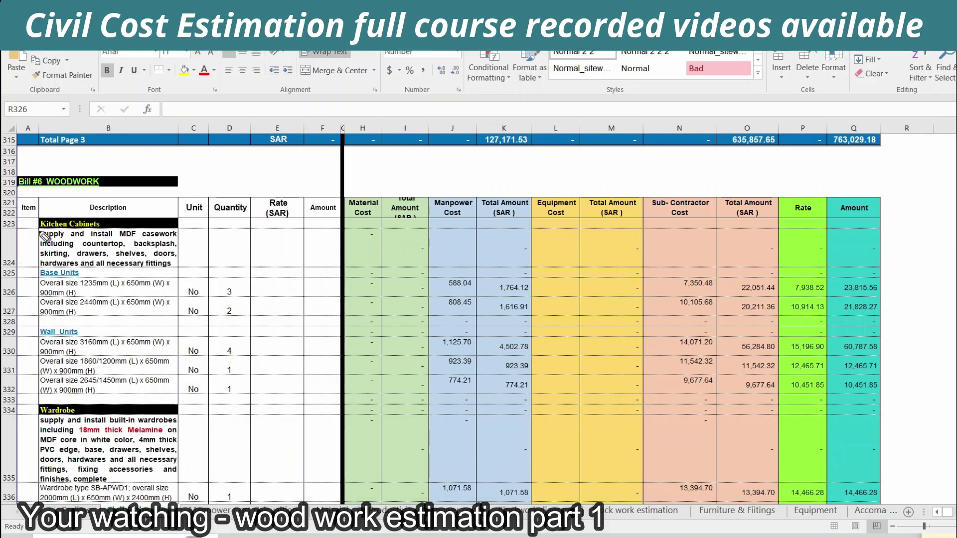
mouse_move(22, 237)
mouse_down()
mouse_move(75, 272)
mouse_move(170, 219)
mouse_move(97, 164)
mouse_move(33, 212)
mouse_up()
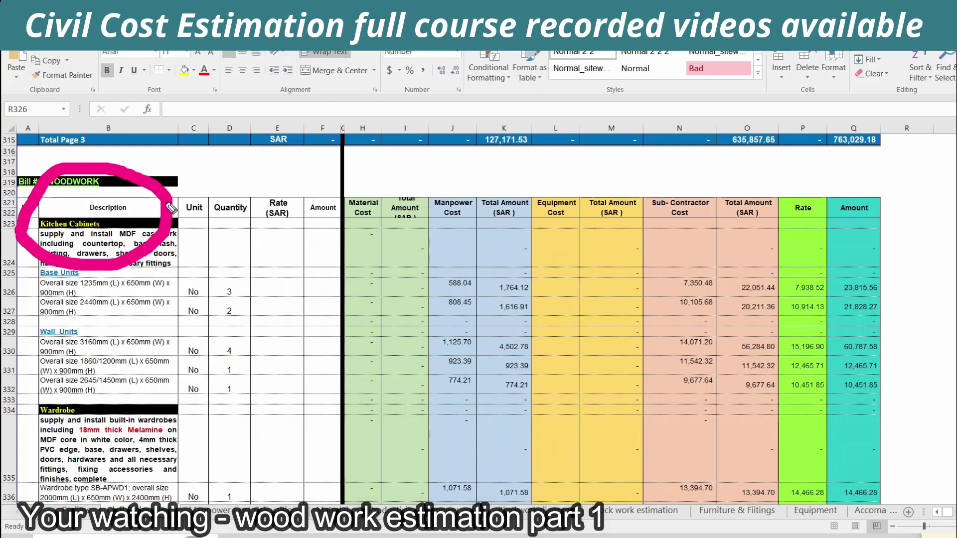
drag(171, 208, 321, 164)
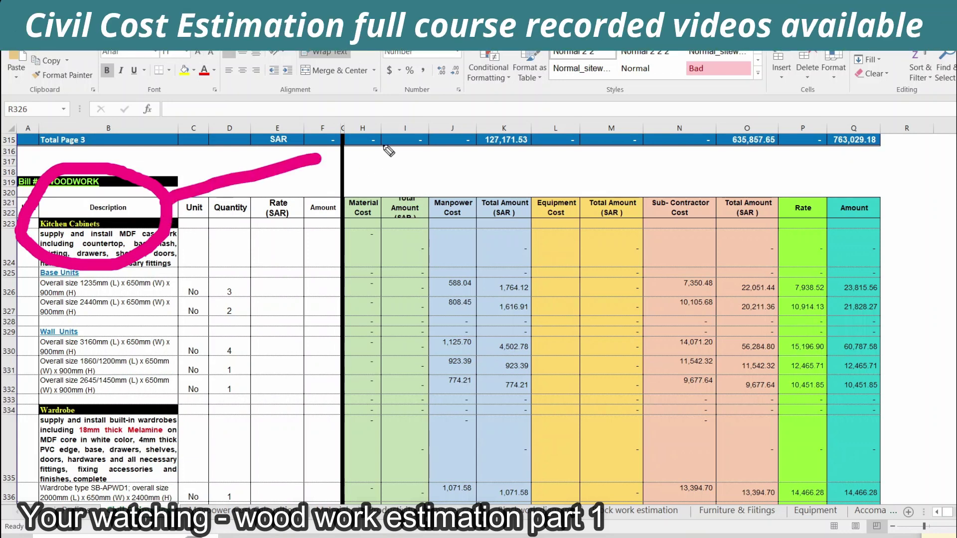
drag(383, 123, 394, 162)
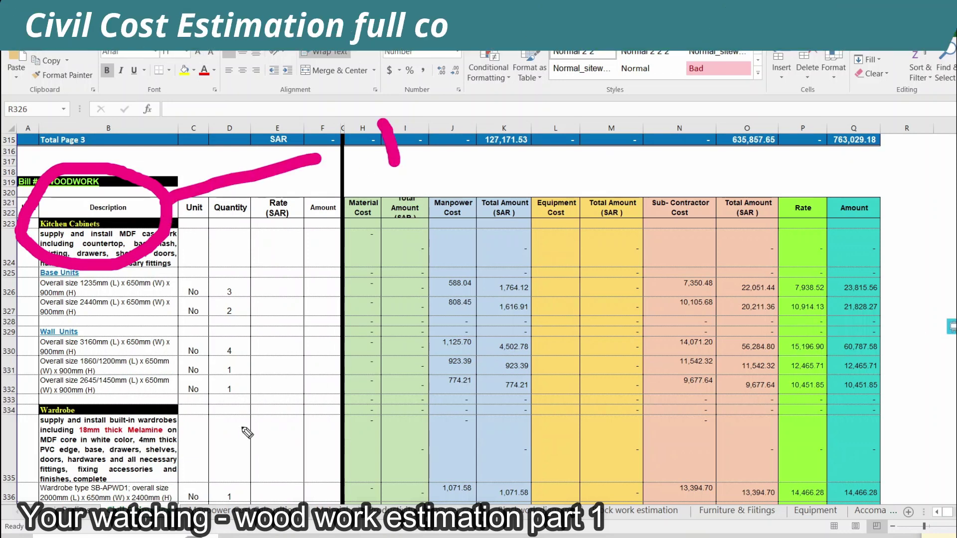
- Circle the Wardrobe heading in the woodwork bill with the pen, draw a leader line from it, and write the number 2
mouse_move(26, 427)
mouse_down()
mouse_move(85, 456)
mouse_move(175, 367)
mouse_move(40, 359)
mouse_move(28, 425)
mouse_up()
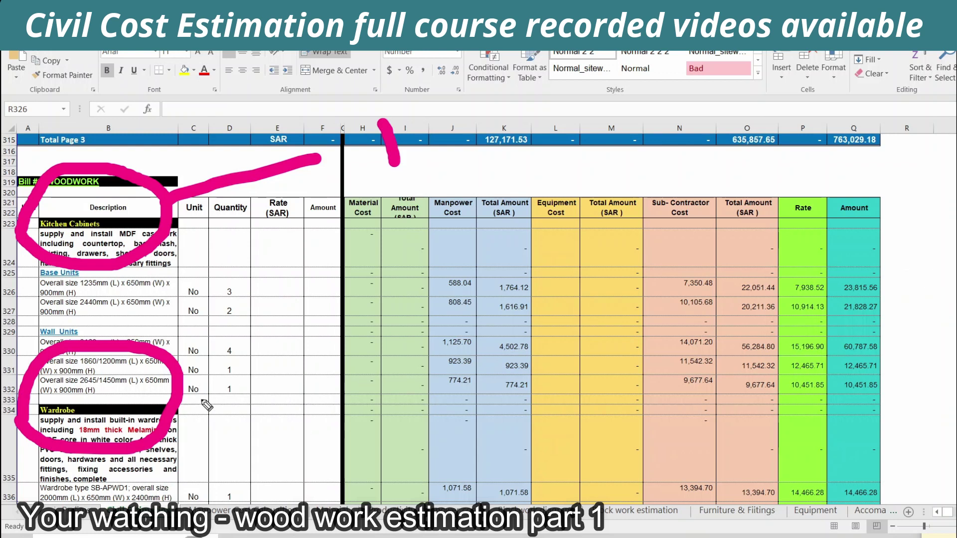
drag(185, 393, 299, 345)
drag(355, 315, 386, 360)
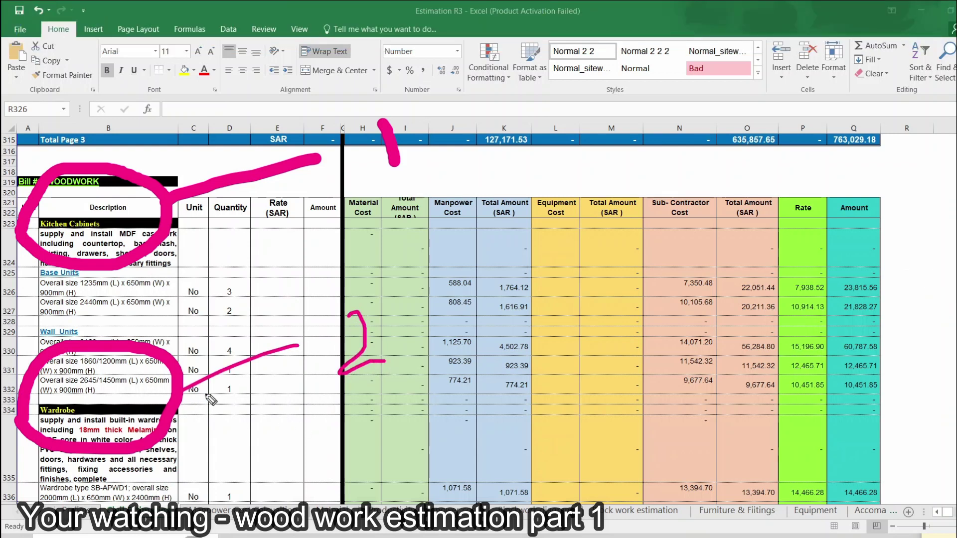
- Draw check marks over the circled Kitchen Cabinets and Wardrobe headings, and clear all pen marks from the sheet
mouse_move(75, 239)
mouse_down()
mouse_move(95, 260)
mouse_move(210, 177)
mouse_up()
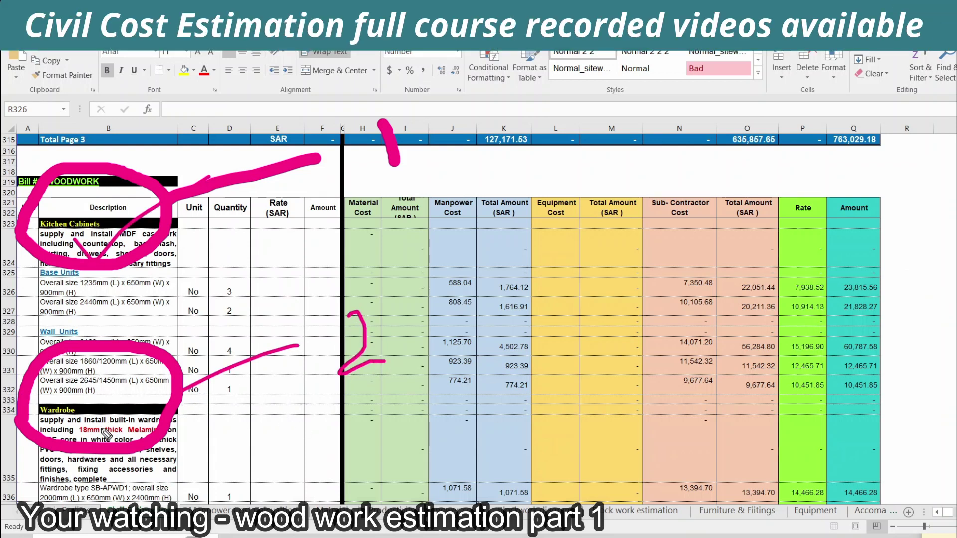
drag(87, 442, 179, 366)
click(954, 331)
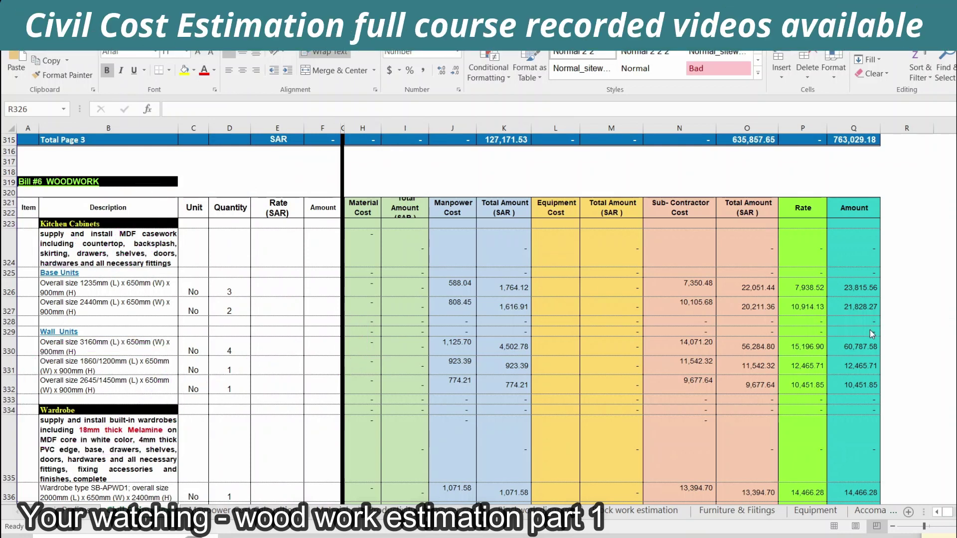
- Circle the Vanity heading with the pen, select cell D341 beside its description, and bring the Mirror Cabinet section into the circle
scroll(870, 330, down, 5)
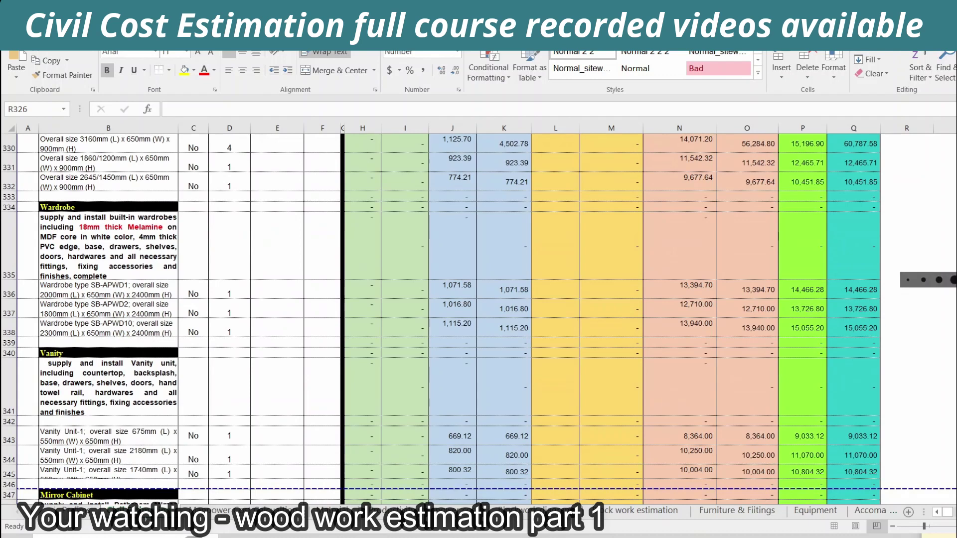
click(940, 285)
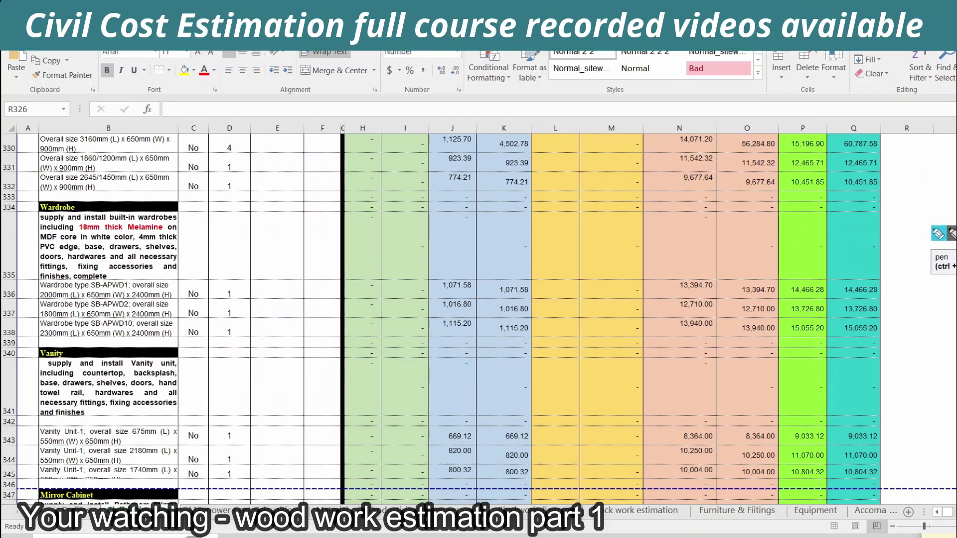
mouse_move(22, 372)
mouse_down()
mouse_move(199, 375)
mouse_move(107, 289)
mouse_move(26, 372)
mouse_up()
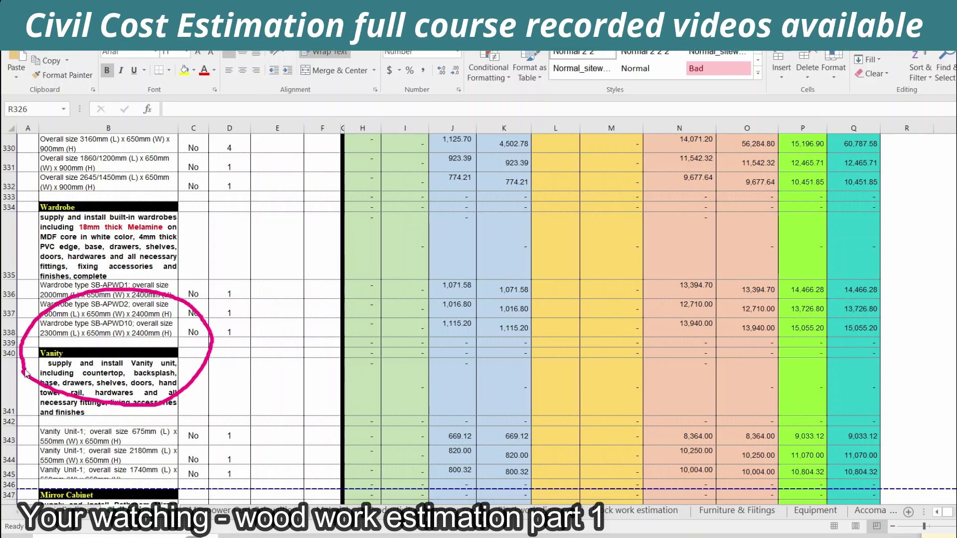
click(235, 380)
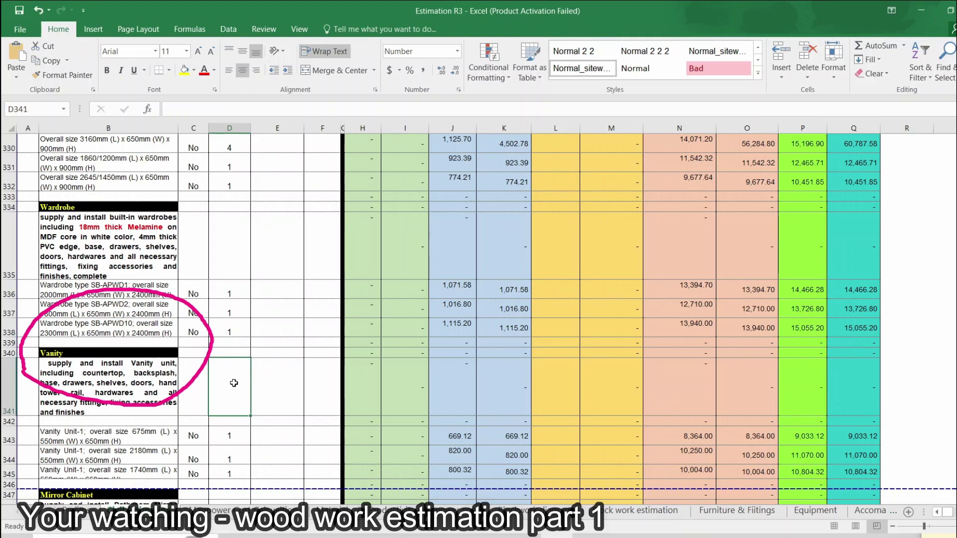
scroll(234, 383, down, 2)
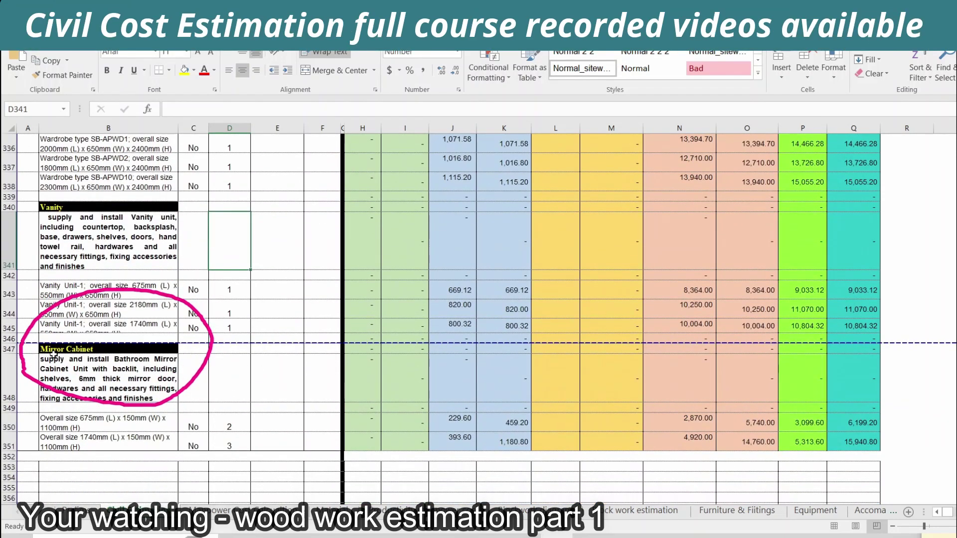
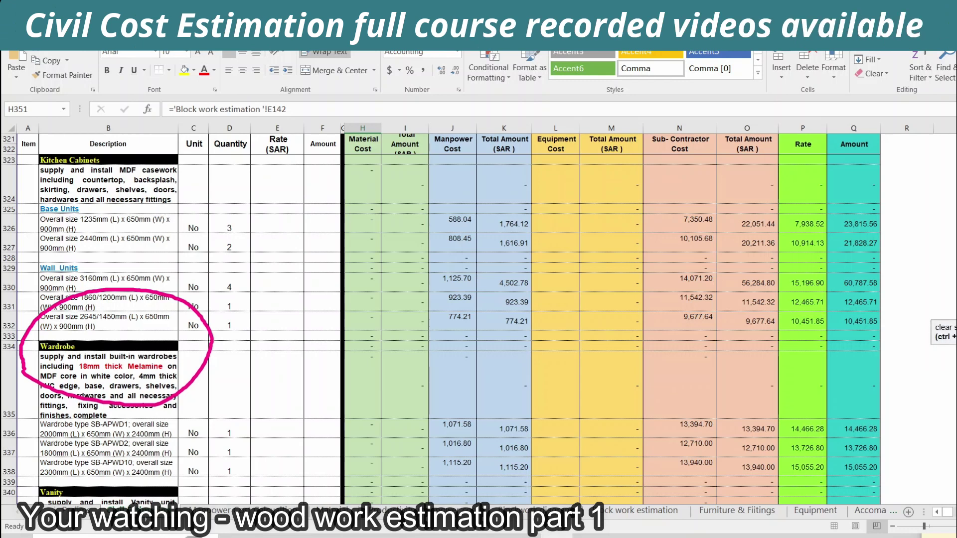
- Clear the pen marks, return to the start of Bill #6 Woodwork, and select D331 followed by J324 under Manpower Cost
click(954, 315)
click(391, 343)
scroll(371, 345, up, 1)
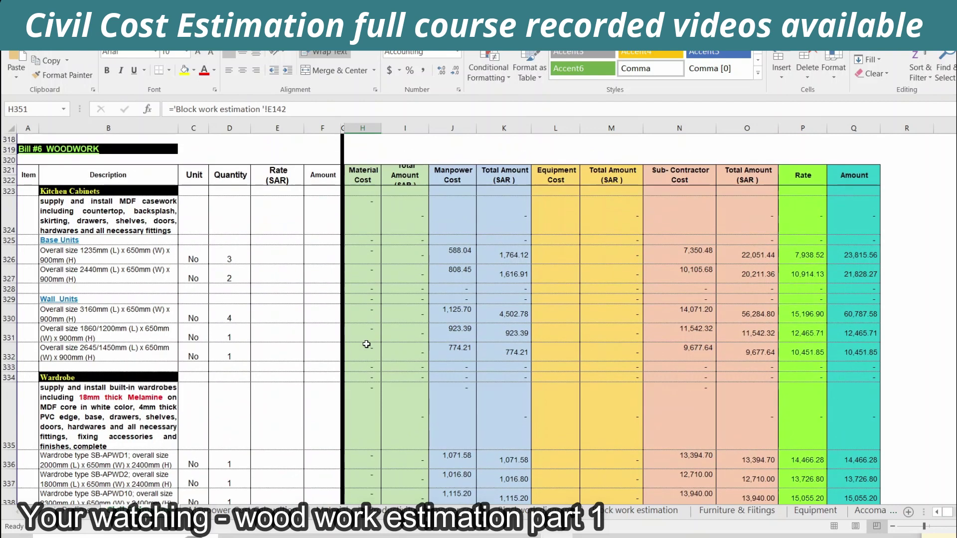
click(245, 336)
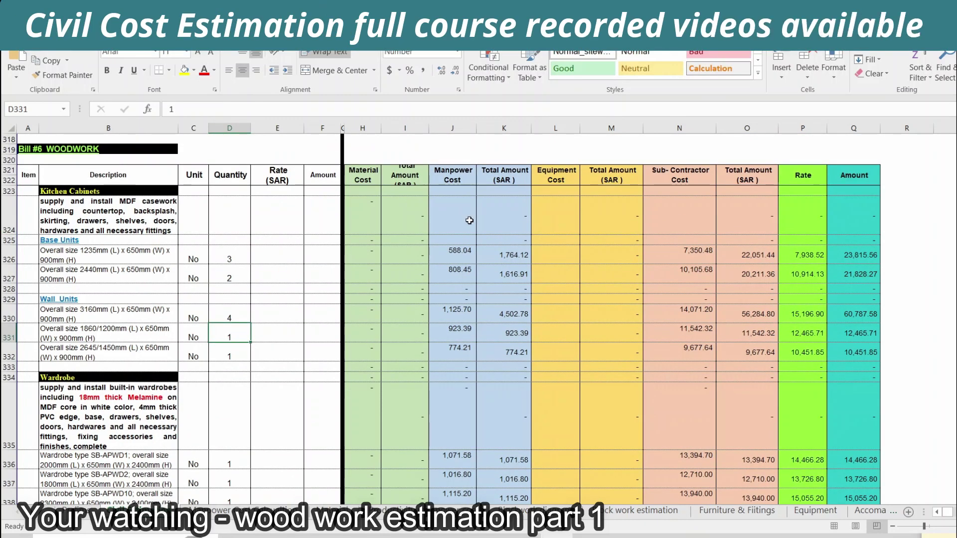
click(471, 220)
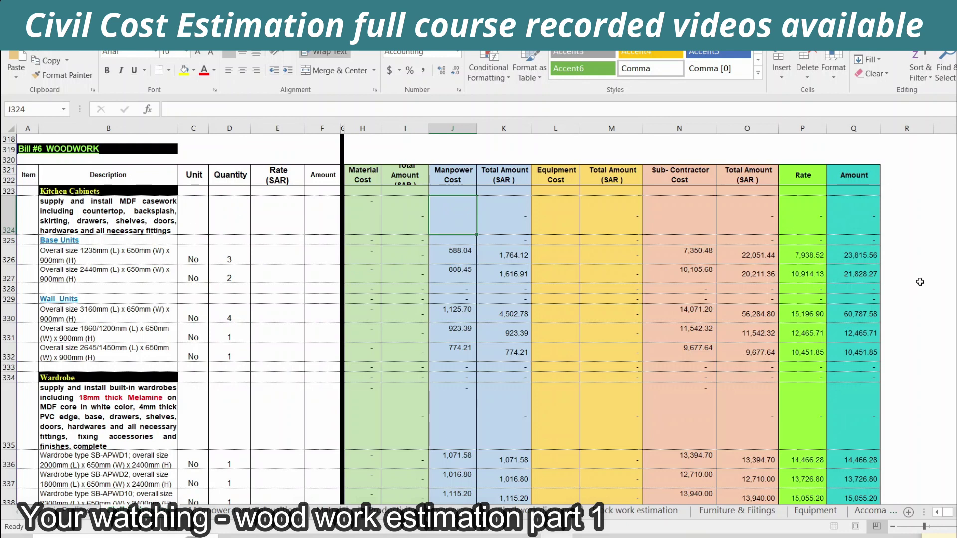
- Draw curved strokes and check marks with the pen across the woodwork bill's quantity and cost columns, and circle the whole table
click(954, 253)
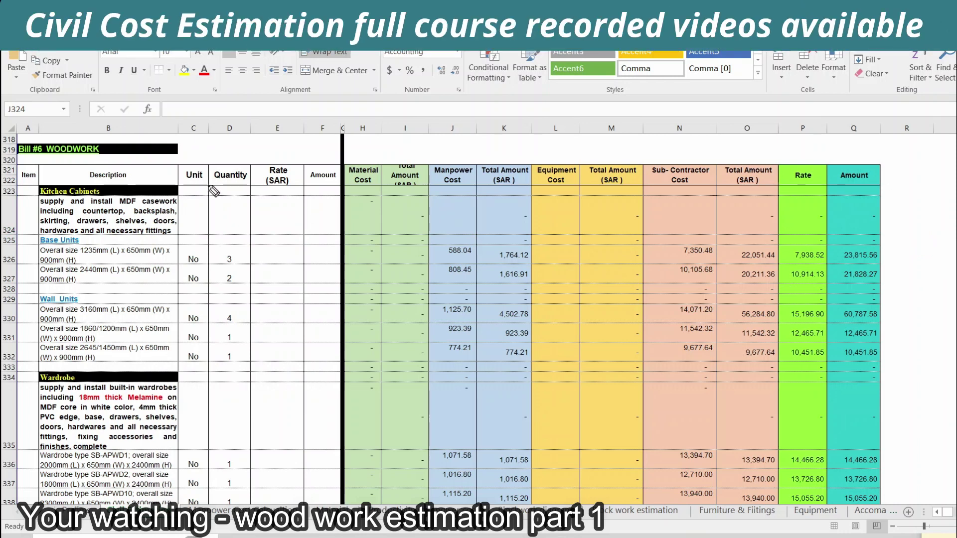
mouse_move(256, 268)
mouse_down()
mouse_move(250, 205)
mouse_move(240, 349)
mouse_up()
click(371, 263)
drag(505, 159, 498, 326)
drag(569, 255, 603, 227)
mouse_move(610, 192)
mouse_down()
mouse_move(645, 231)
mouse_move(701, 230)
mouse_up()
drag(763, 175, 803, 225)
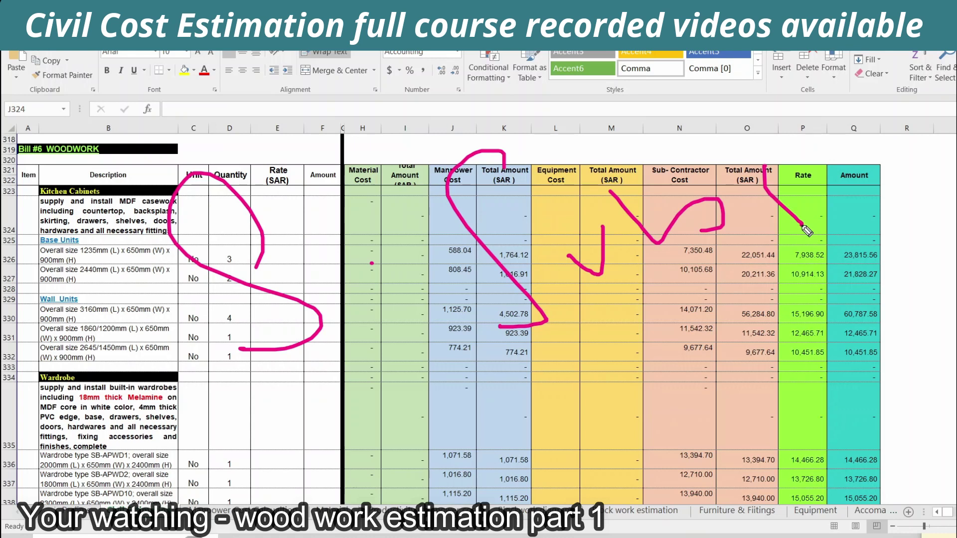
mouse_move(866, 227)
mouse_down()
mouse_move(738, 435)
mouse_move(180, 389)
mouse_move(182, 114)
mouse_move(748, 98)
mouse_move(872, 253)
mouse_up()
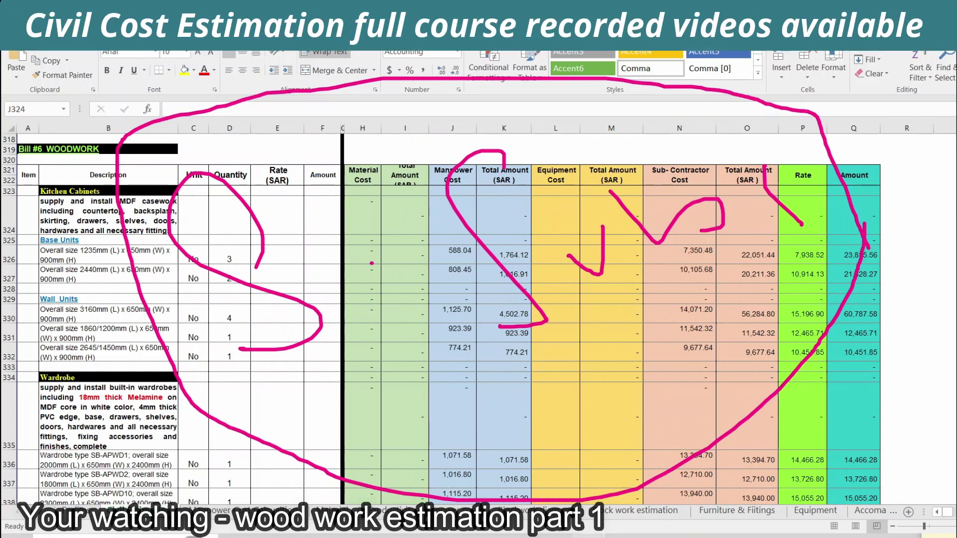
- Switch to the Civil Cost Estimation - Course Contents PDF, clear the pen marks, and go back to page 2
mouse_move(589, 537)
click(775, 511)
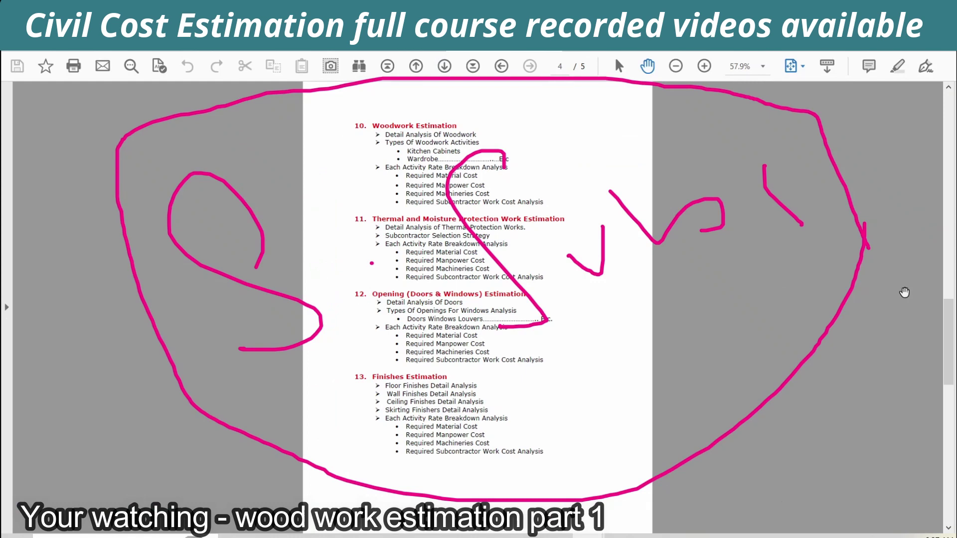
click(953, 326)
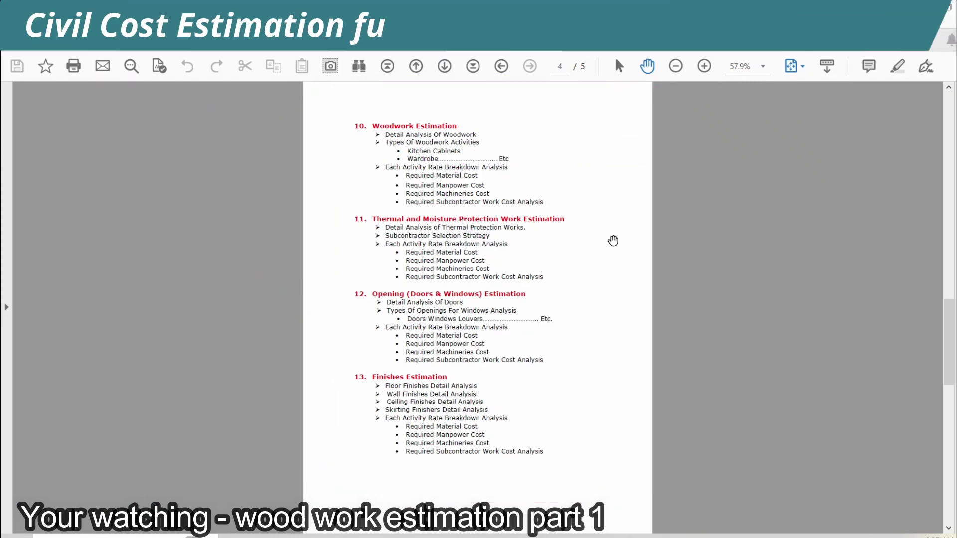
scroll(637, 298, up, 2)
- Draw pen check marks beside the Manpower Cost Calculation (Per Unit), Material Cost Analysis and Preliminaries Estimation sections
click(954, 234)
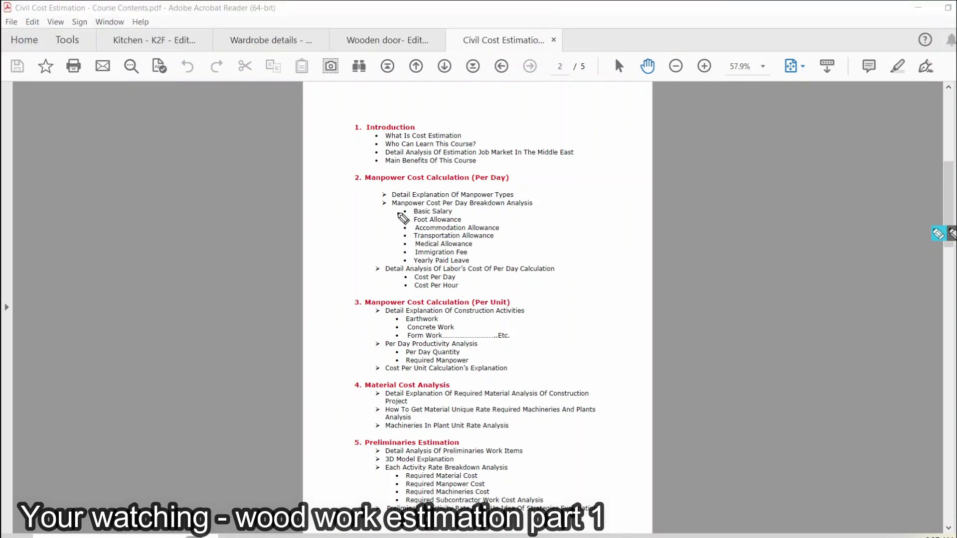
drag(326, 338, 375, 319)
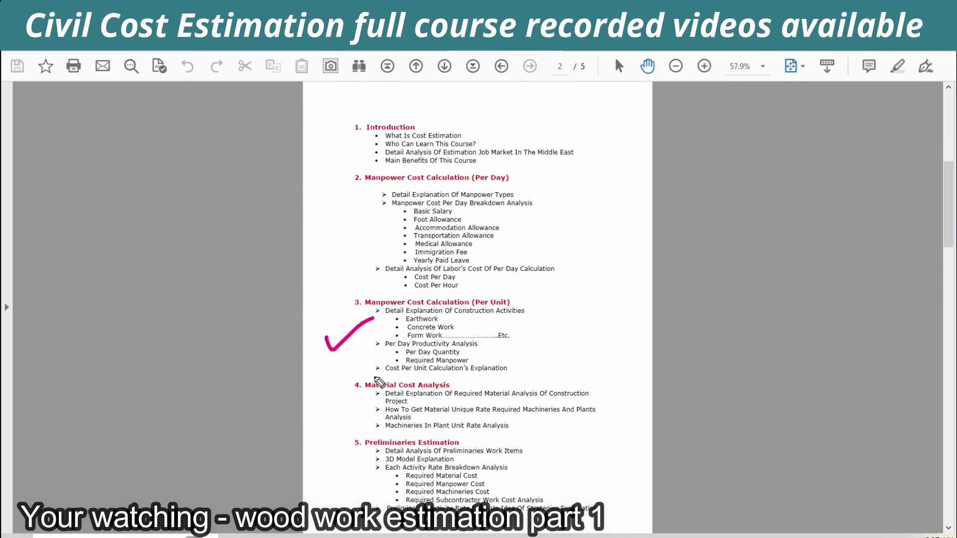
drag(309, 407, 332, 398)
mouse_move(337, 467)
mouse_down()
mouse_move(346, 477)
mouse_move(364, 456)
mouse_up()
- Review pages 3 and 4 of the course contents, clear the pen marks, and return to the Excel estimation workbook
scroll(362, 421, down, 2)
scroll(362, 422, up, 1)
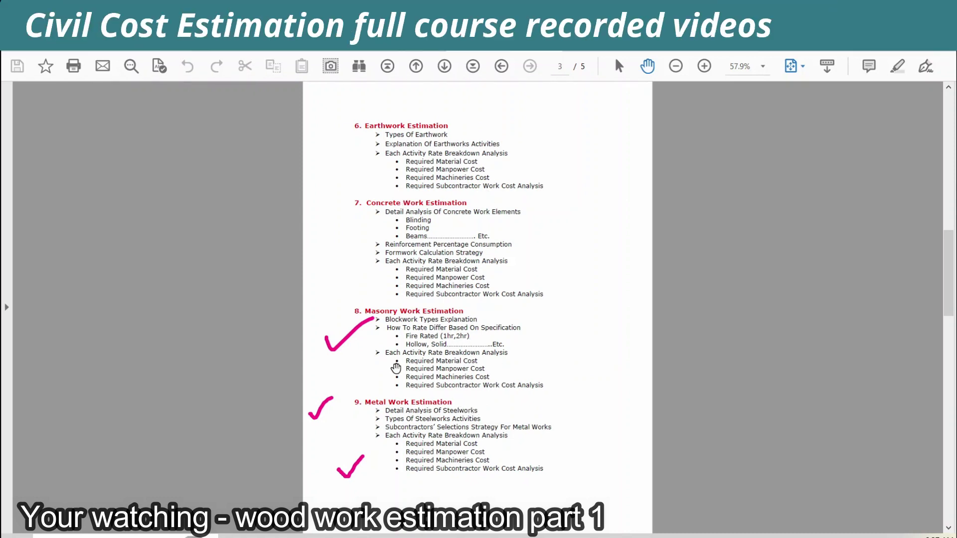
scroll(395, 368, down, 2)
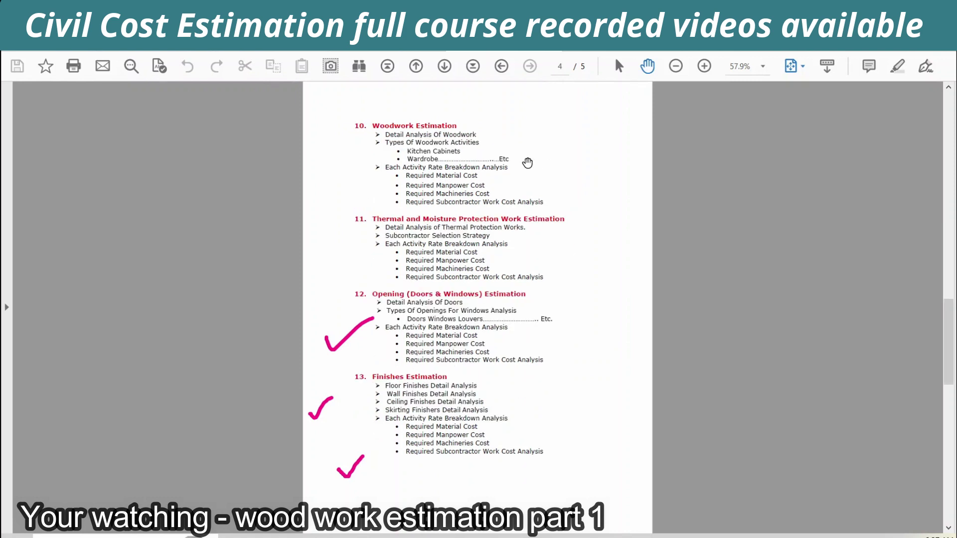
key(Escape)
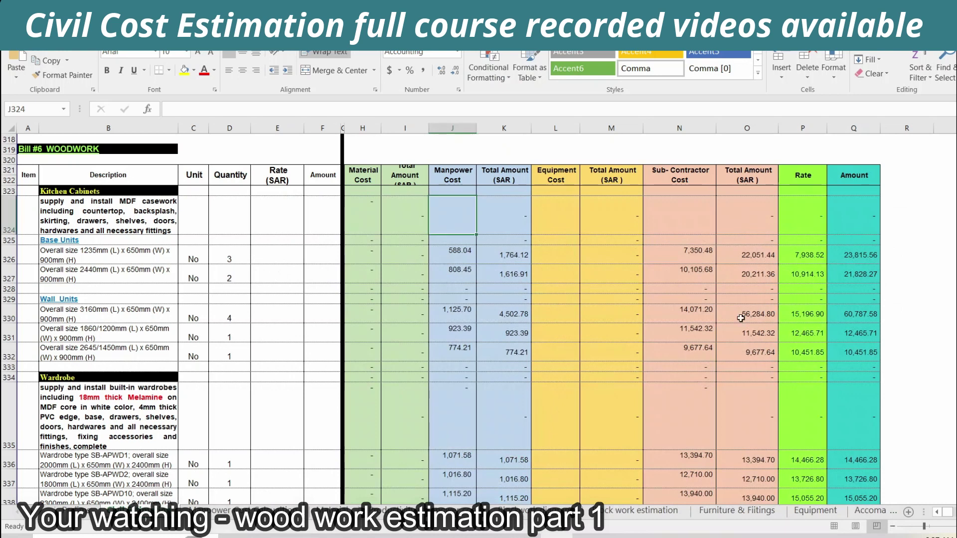
- Select cell O330 and then E329 in the woodwork bill, and widen column I to fit its Total Amount (SAR) heading
click(739, 319)
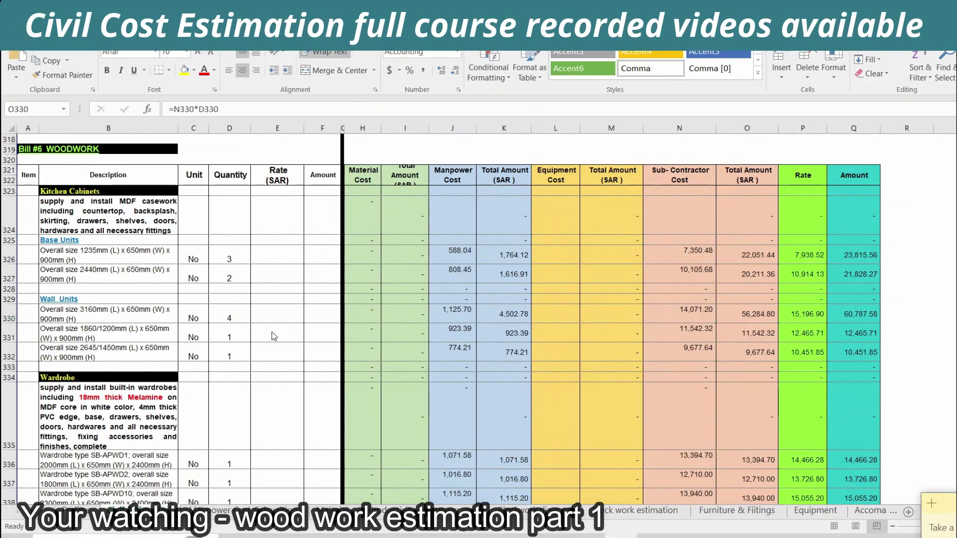
click(270, 299)
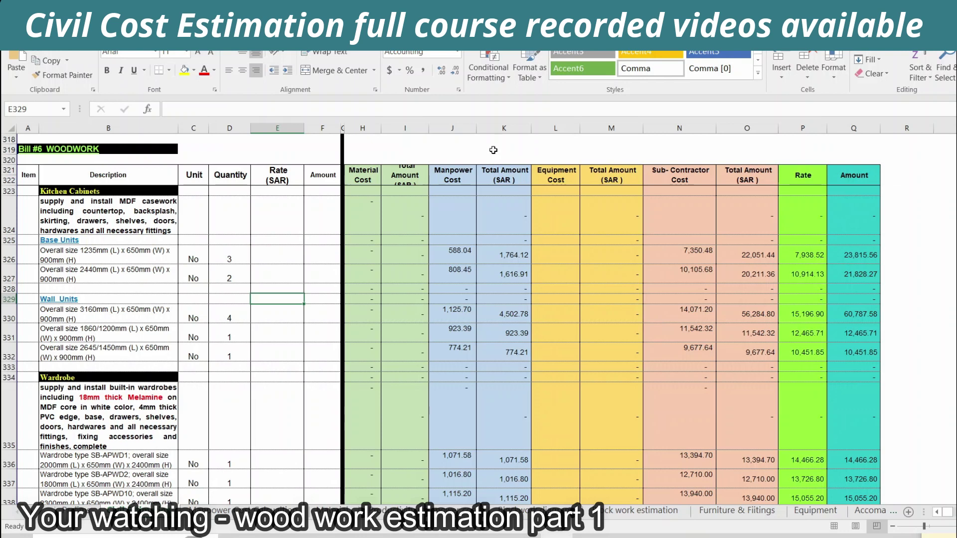
drag(429, 128, 445, 130)
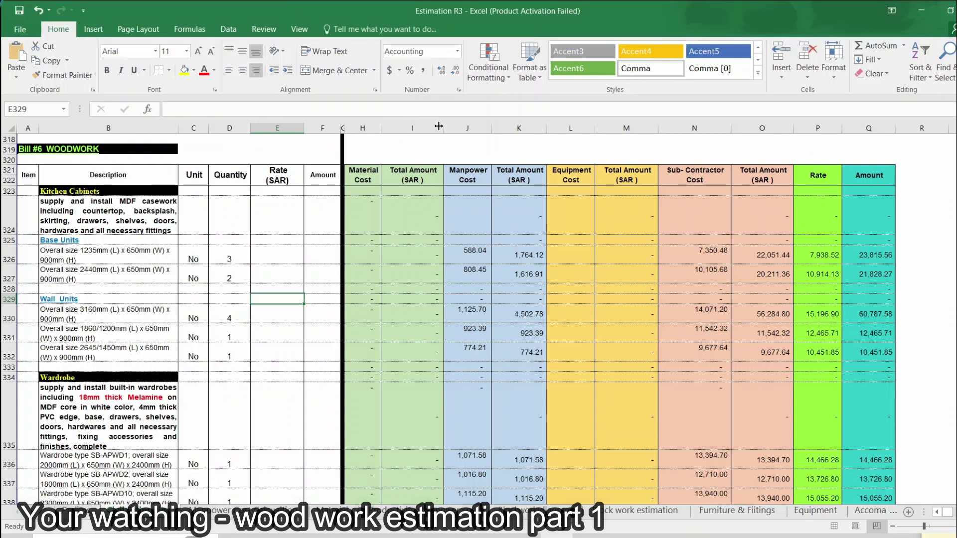
- Circle the Material Cost and Equipment Cost headings with the pen, including their adjoining Total Amount columns
click(939, 233)
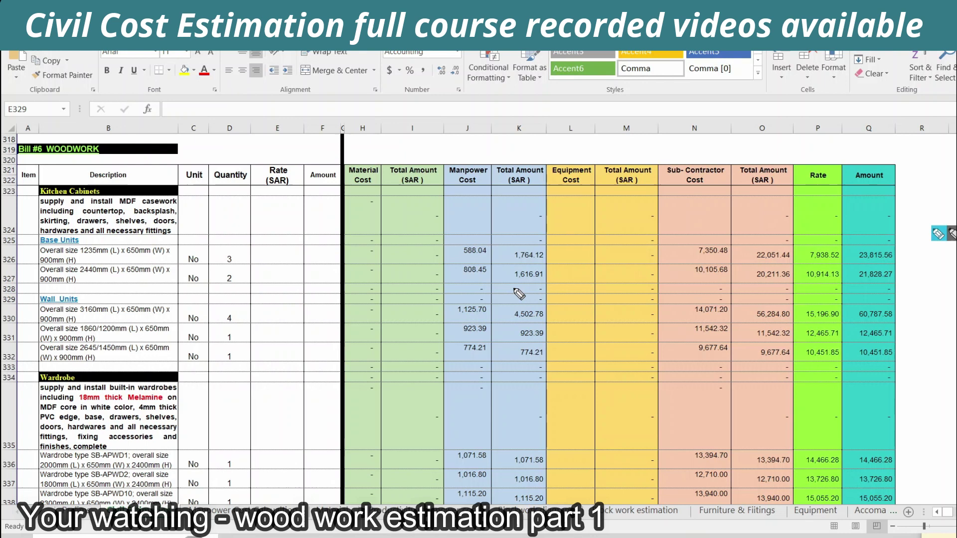
mouse_move(349, 248)
mouse_down()
mouse_move(374, 138)
mouse_move(446, 205)
mouse_move(409, 245)
mouse_up()
mouse_move(554, 237)
mouse_down()
mouse_move(598, 137)
mouse_move(658, 186)
mouse_move(610, 255)
mouse_move(559, 240)
mouse_up()
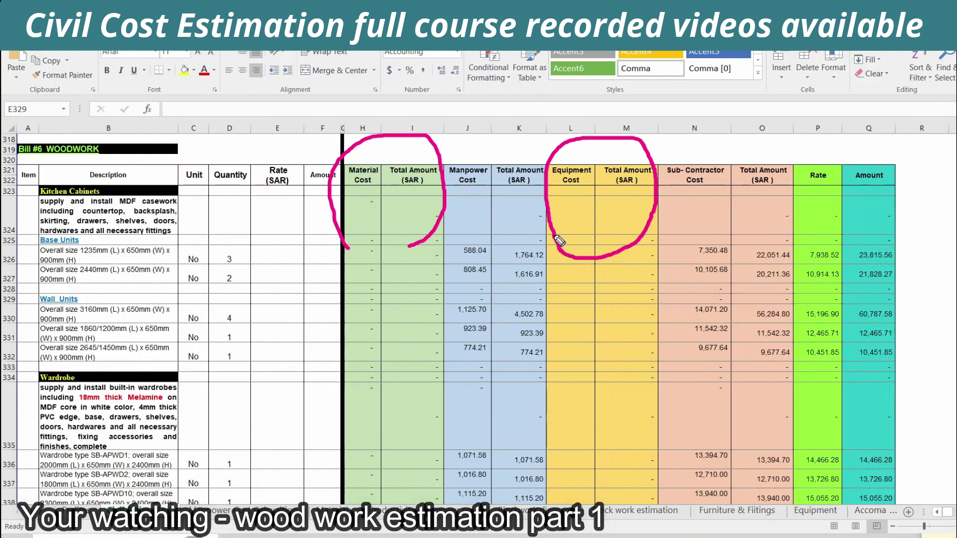
- Underline the circled Material Cost heading, draw a downward arrow along its column, and clear all pen marks
drag(335, 249, 424, 250)
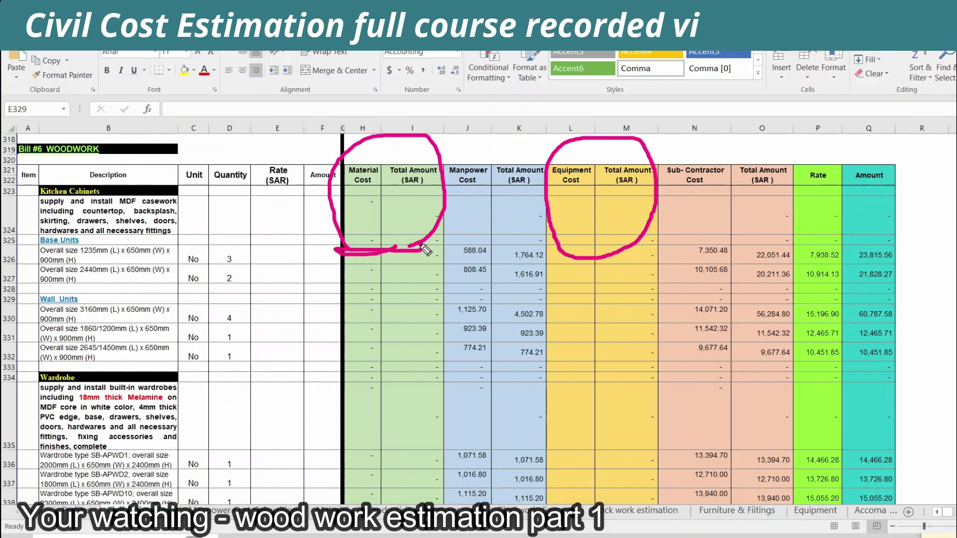
mouse_move(372, 195)
mouse_down()
mouse_move(363, 389)
mouse_move(388, 359)
mouse_up()
click(351, 364)
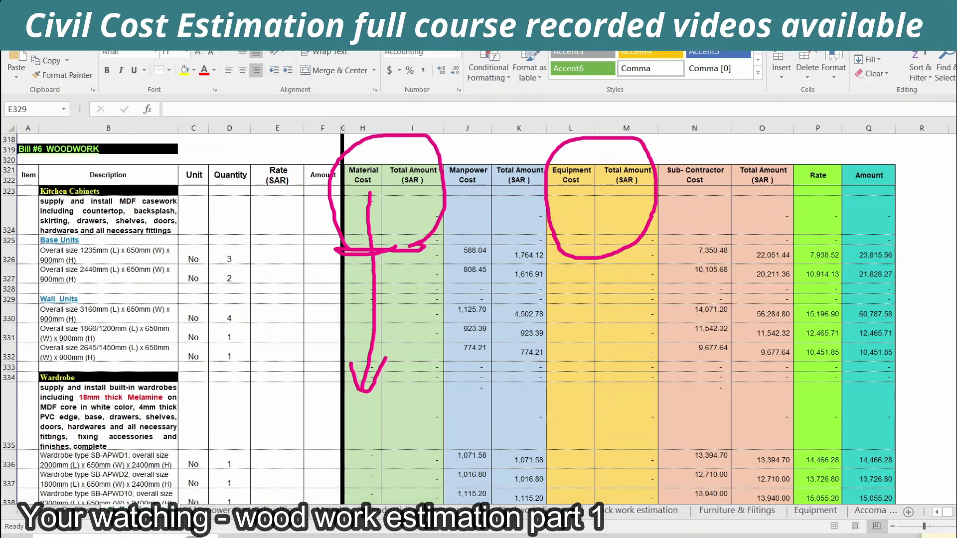
click(940, 297)
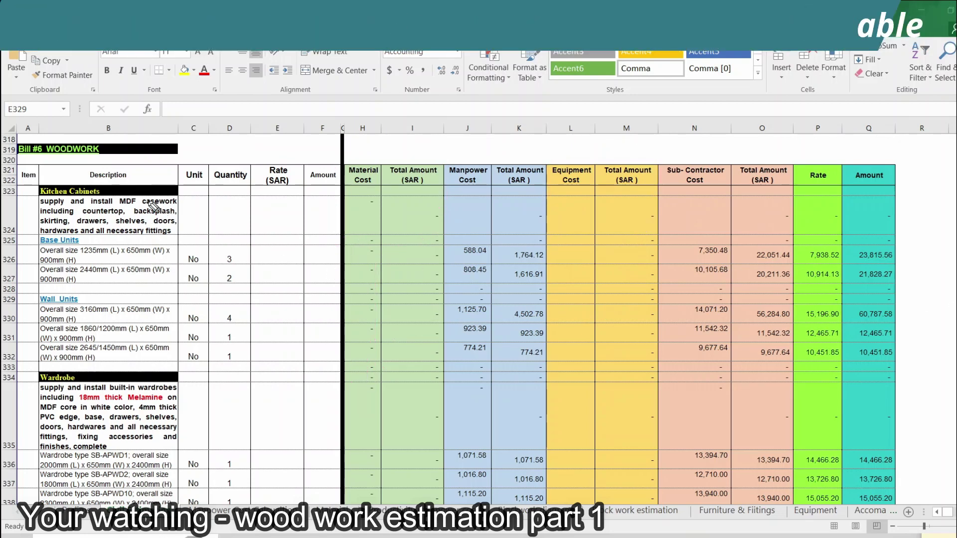
- Circle the Kitchen Cabinets and Wardrobe sections in the Description column with the pen, and clear the marks
mouse_move(5, 172)
mouse_down()
mouse_move(156, 169)
mouse_move(208, 226)
mouse_move(62, 269)
mouse_move(18, 190)
mouse_up()
mouse_move(5, 329)
mouse_down()
mouse_move(52, 438)
mouse_move(22, 354)
mouse_up()
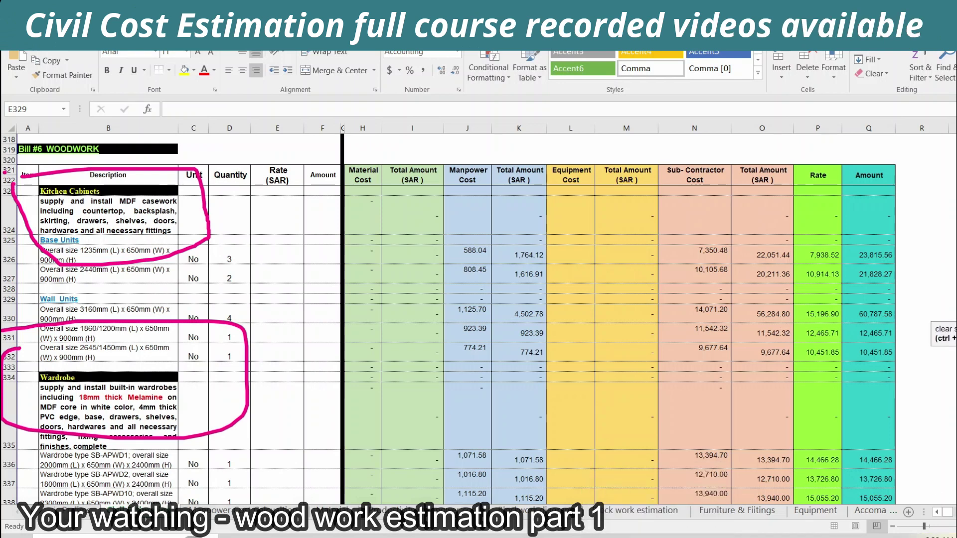
key(Escape)
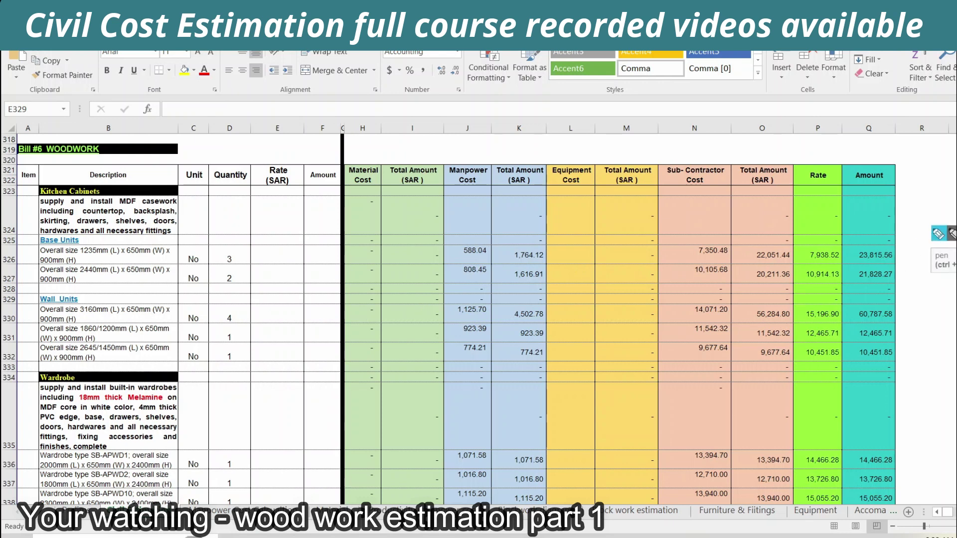
- Circle the Kitchen Cabinets heading and description with the pen, and switch to the browser's kitchen cabinet design image results
drag(36, 215, 205, 235)
mouse_move(228, 199)
mouse_down()
mouse_move(7, 202)
mouse_move(40, 217)
mouse_up()
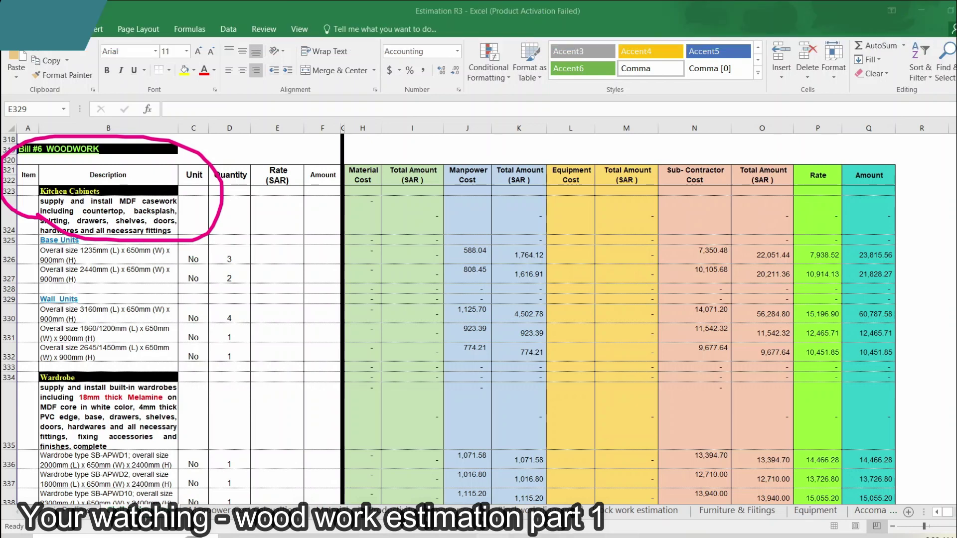
click(492, 536)
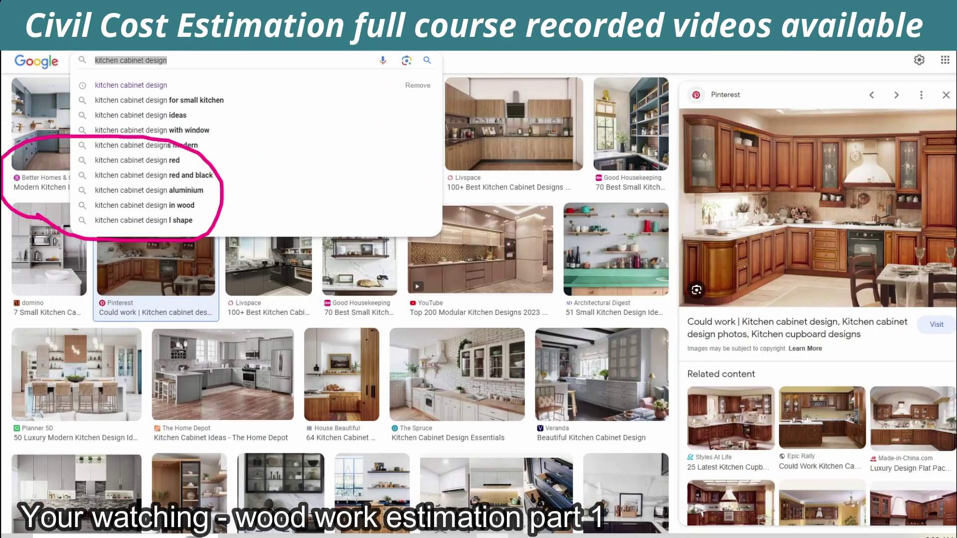
- Preview the YouTube modular kitchen, Livspace and Design Cafe images among the kitchen cabinet design results
click(452, 284)
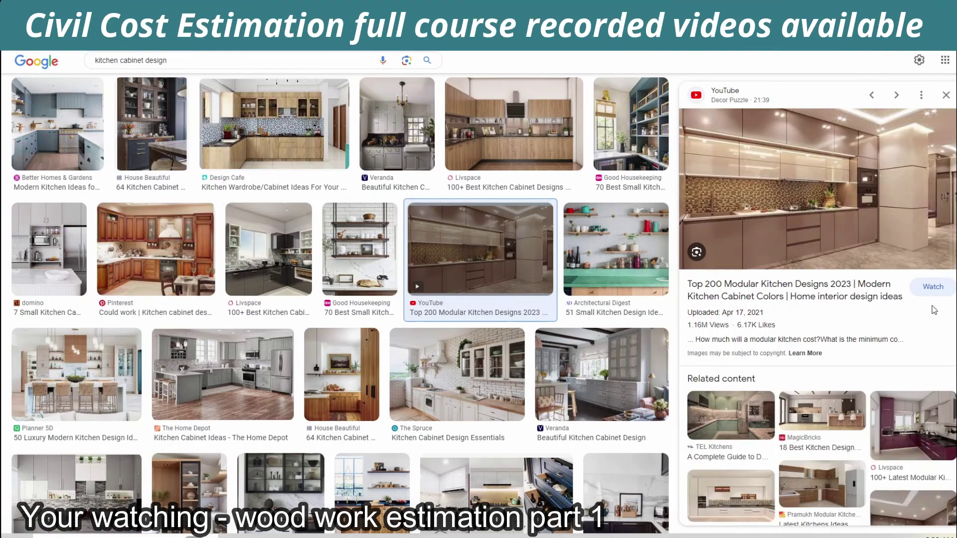
click(509, 146)
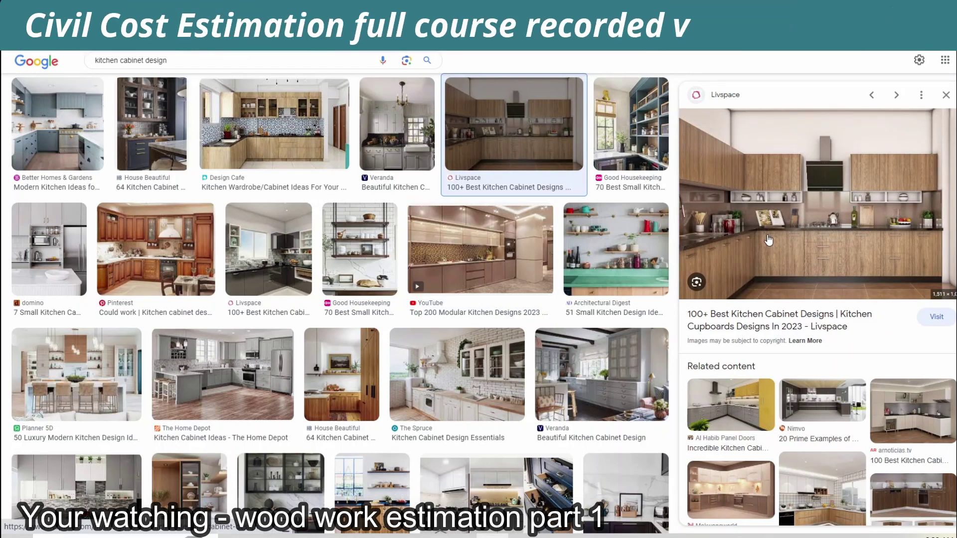
click(237, 136)
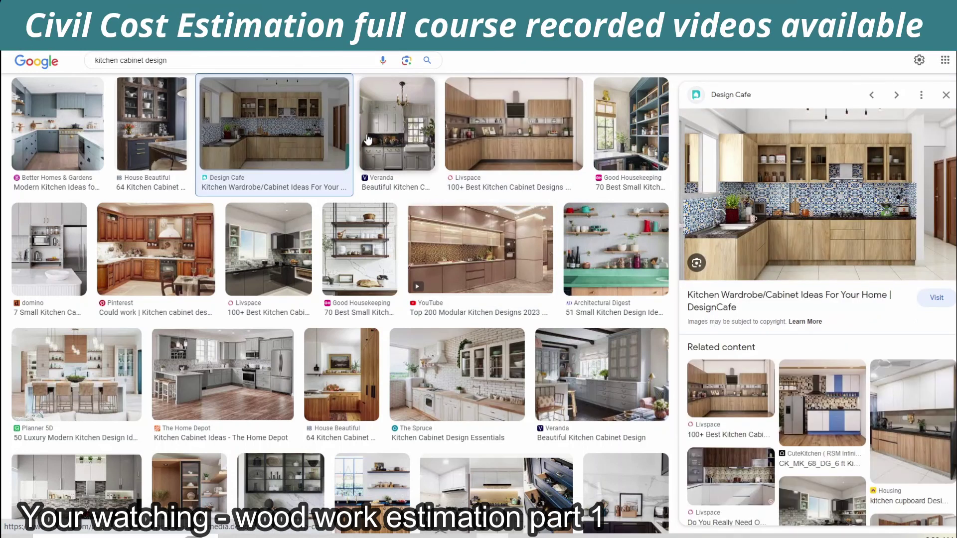
- Open the Livspace kitchen image preview and mark its base cabinets and wall cabinets with pen strokes
click(513, 130)
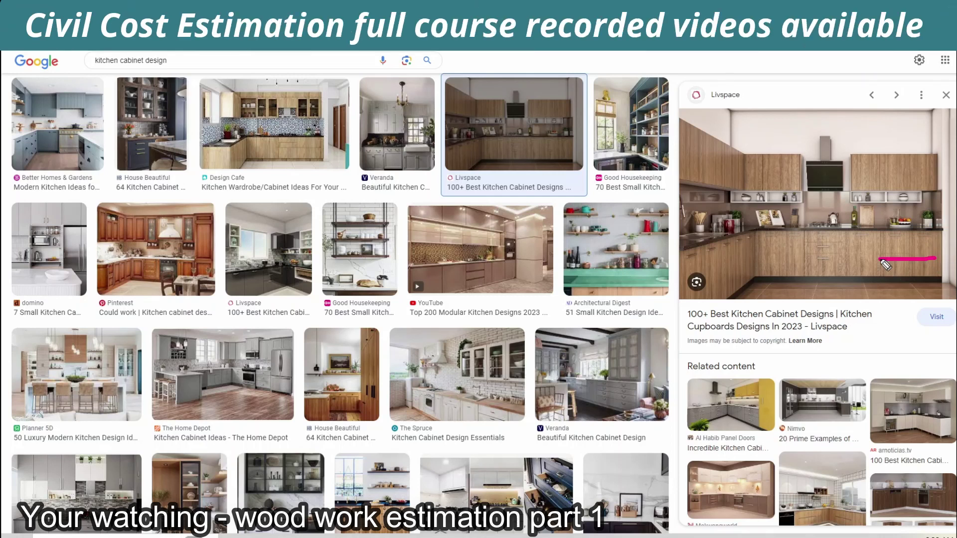
mouse_move(870, 255)
mouse_down()
mouse_move(850, 249)
mouse_move(696, 281)
mouse_move(928, 250)
mouse_up()
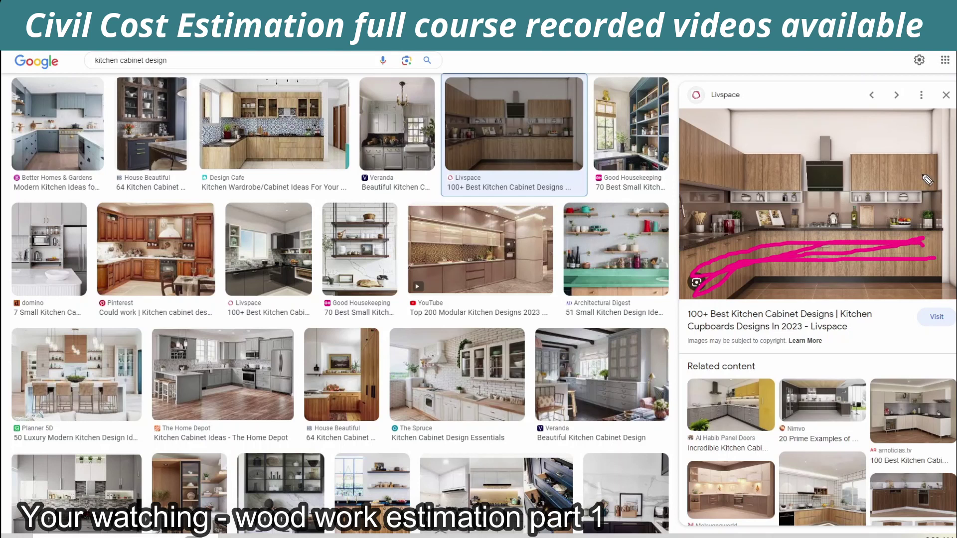
mouse_move(784, 165)
mouse_down()
mouse_move(922, 172)
mouse_move(698, 159)
mouse_up()
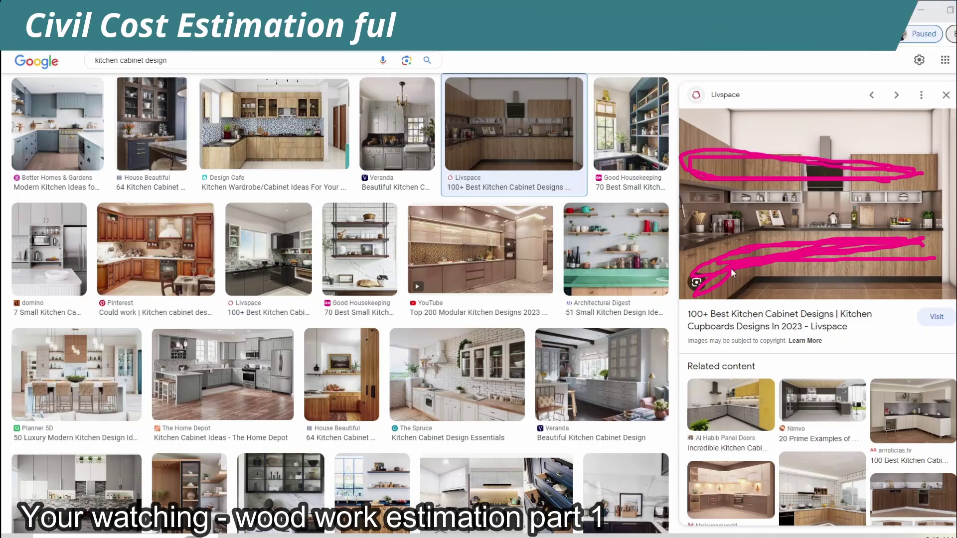
- Preview the Design Cafe and Better Homes & Gardens kitchens, and replace the old pen marks with strokes over the latter's wall and base cabinets
click(274, 129)
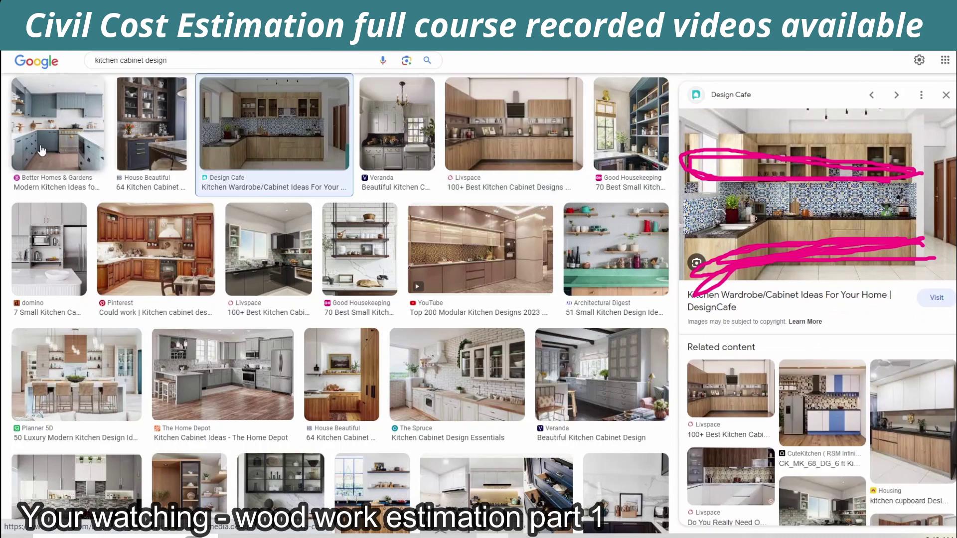
click(42, 150)
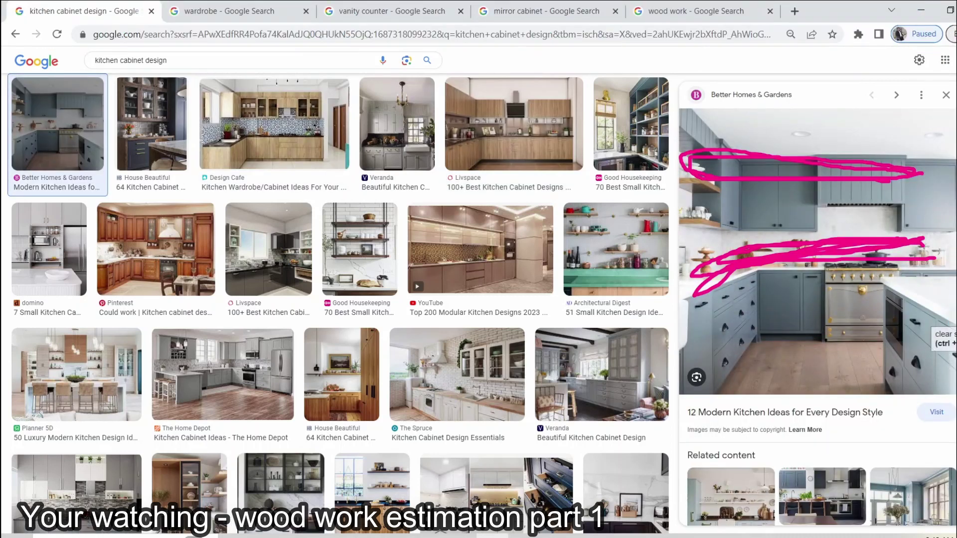
click(954, 329)
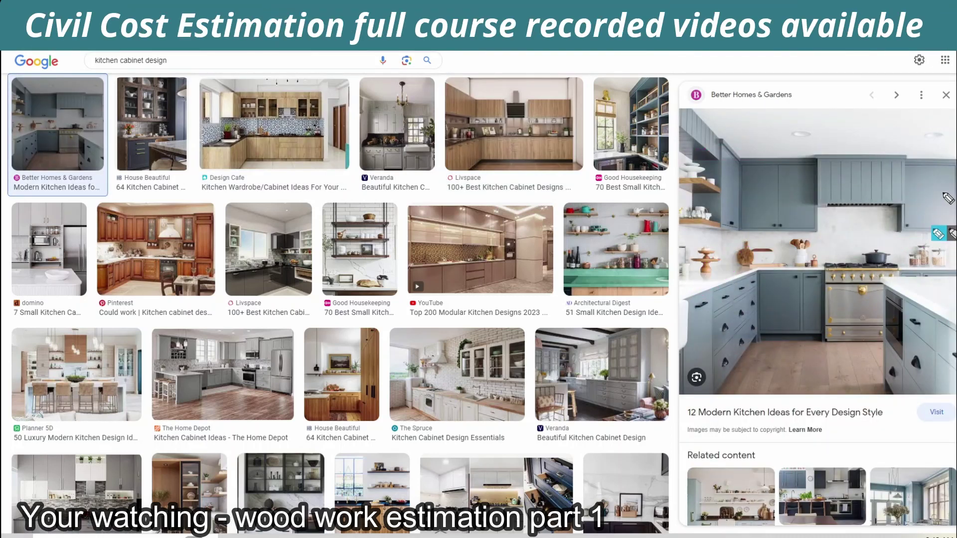
mouse_move(875, 300)
mouse_down()
mouse_move(840, 302)
mouse_move(725, 358)
mouse_up()
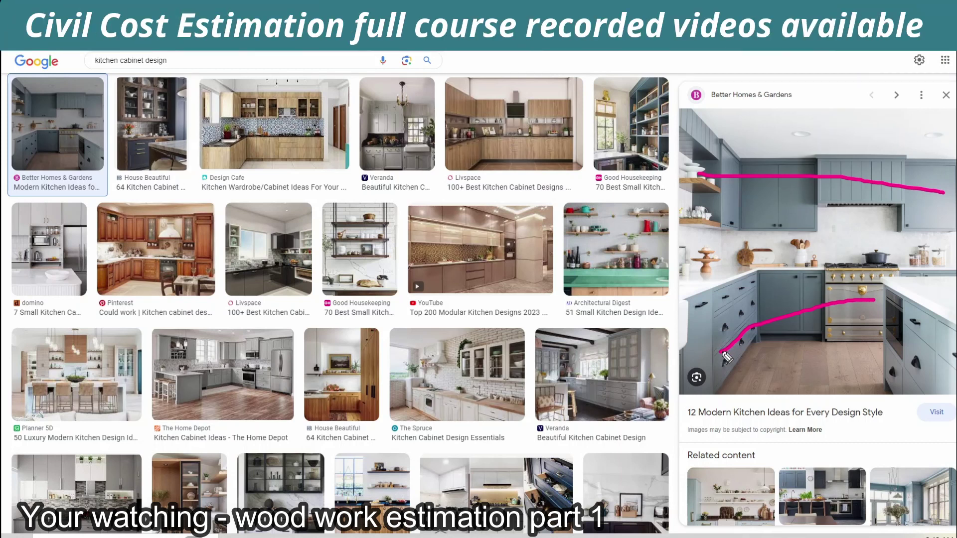
- Add pen strokes over the Better Homes & Gardens cabinets, and preview the YouTube, Home Depot and The Spruce kitchens
drag(893, 290, 729, 302)
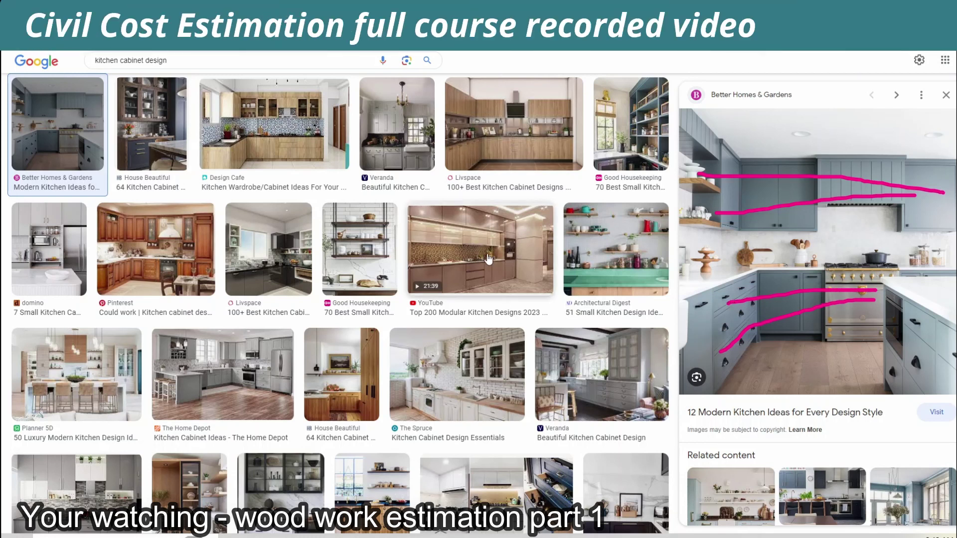
click(488, 258)
drag(790, 236, 807, 234)
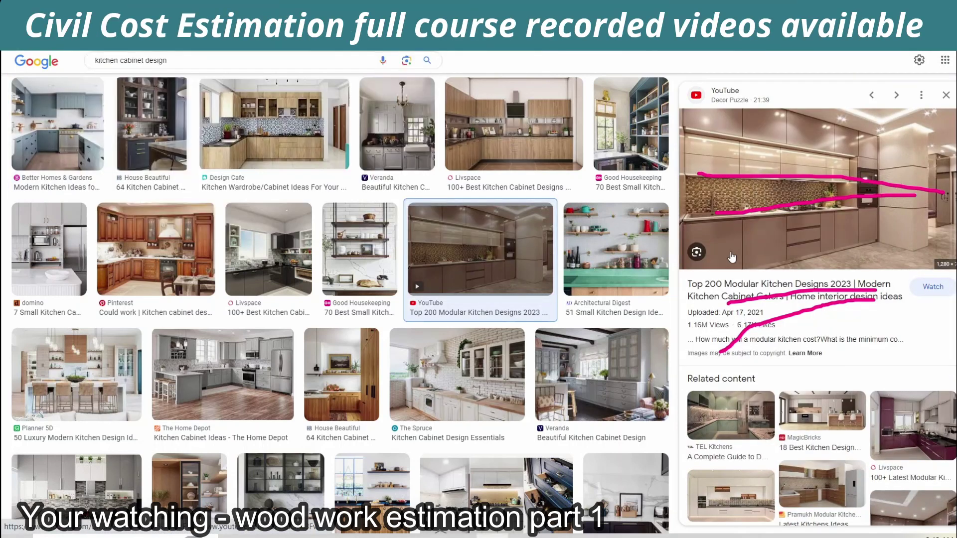
click(295, 382)
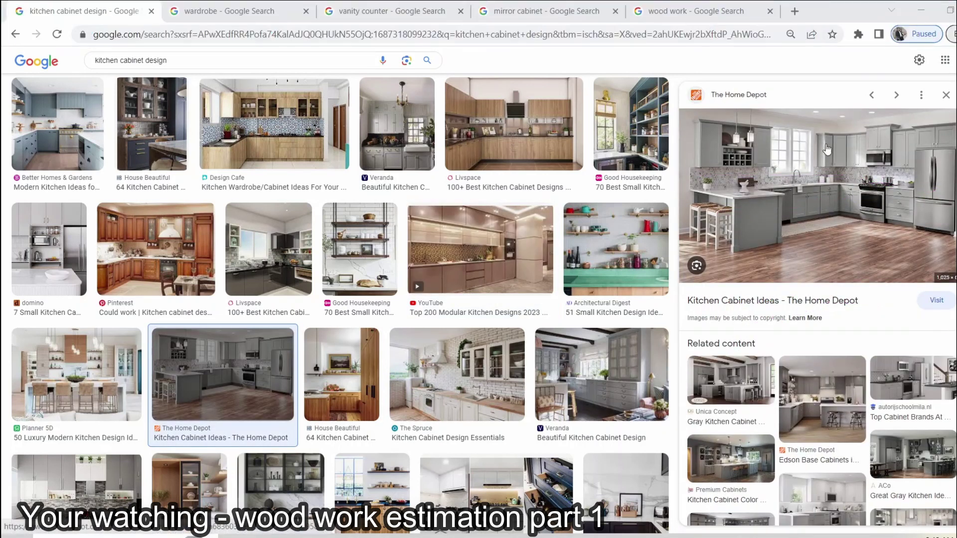
click(480, 407)
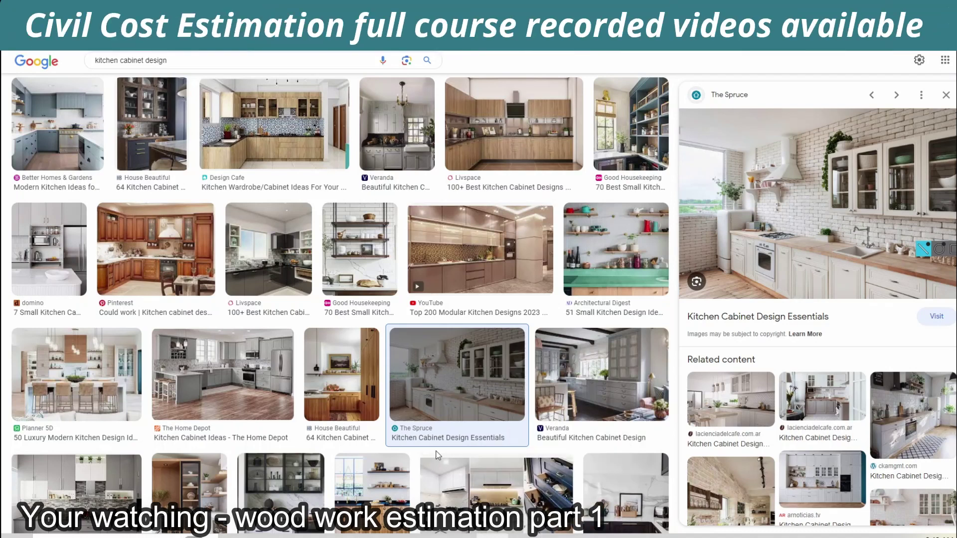
- Switch to the Excel estimation sheet and circle the Base Units and Wall Units entries under Kitchen Cabinets with the pen
click(556, 537)
click(156, 296)
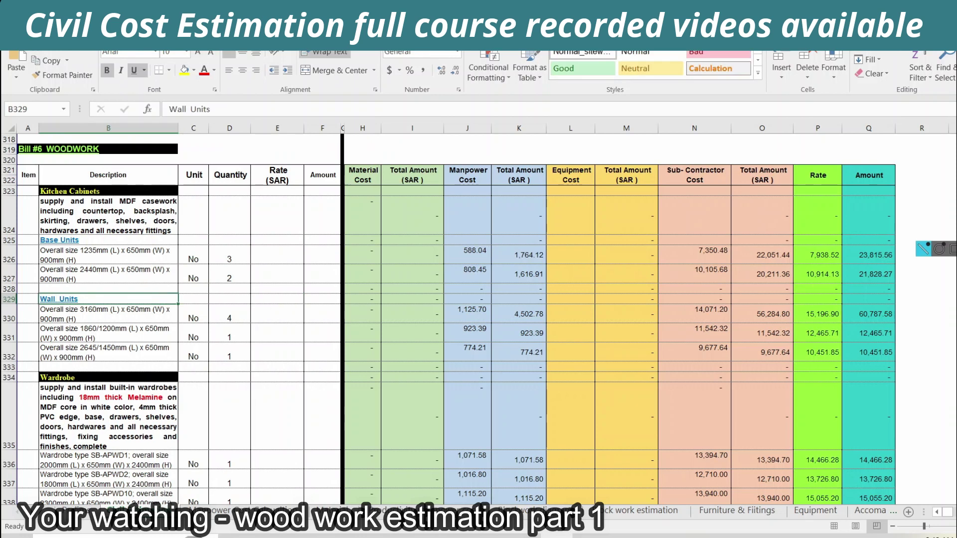
click(951, 234)
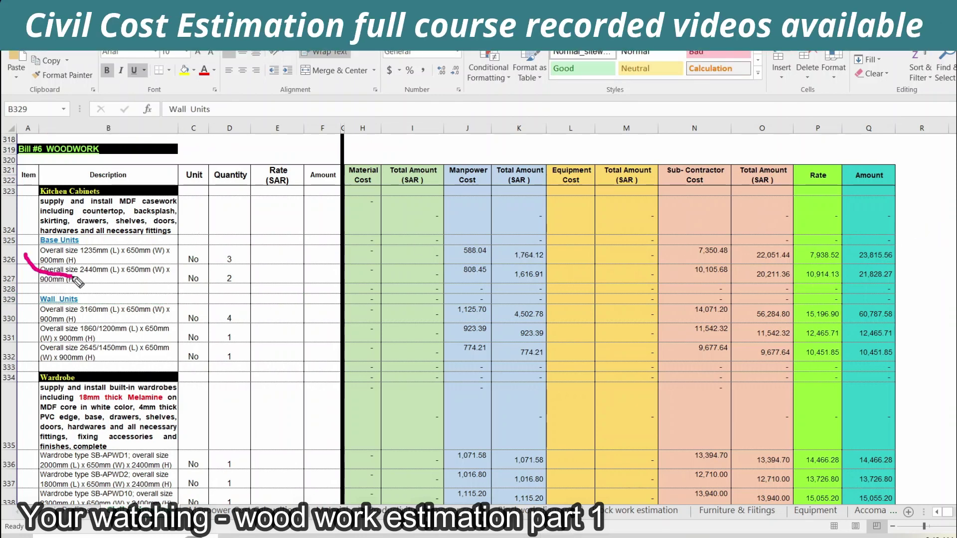
drag(118, 215, 30, 267)
mouse_move(22, 328)
mouse_down()
mouse_move(107, 279)
mouse_move(15, 333)
mouse_up()
drag(80, 255, 255, 175)
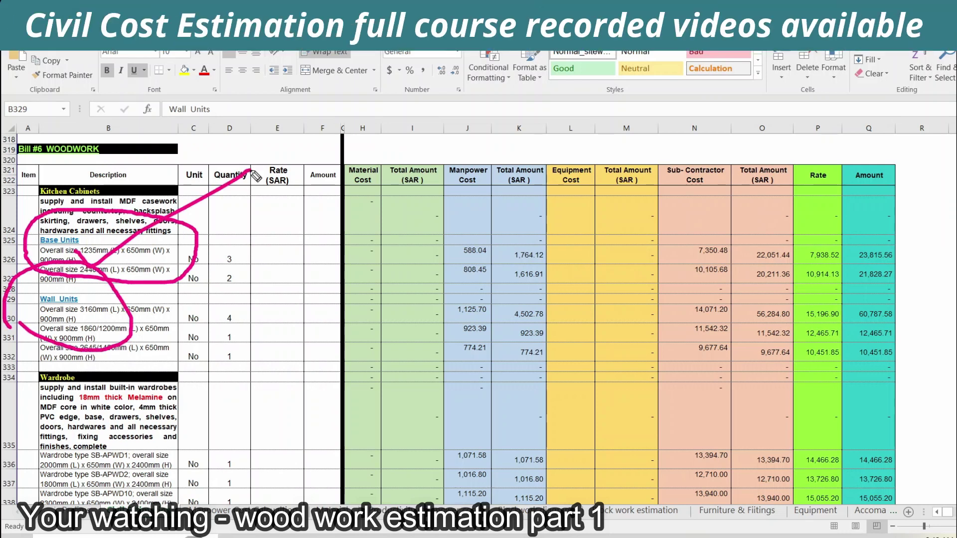
mouse_move(100, 313)
mouse_down()
mouse_move(83, 319)
mouse_move(142, 296)
mouse_up()
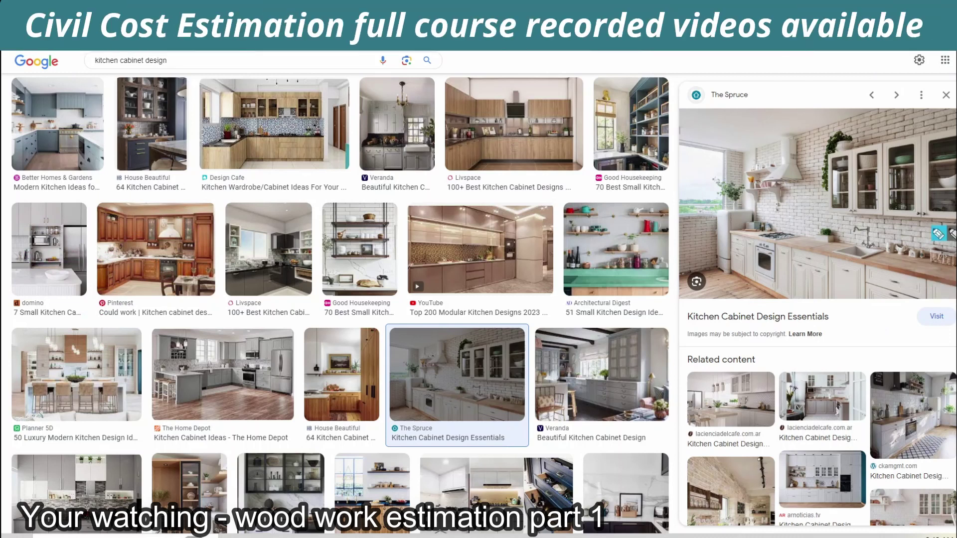
- Return to the browser and mark The Spruce kitchen's base cabinets in pink and its wall cabinets in pink and black
drag(738, 254, 741, 254)
drag(729, 287, 732, 294)
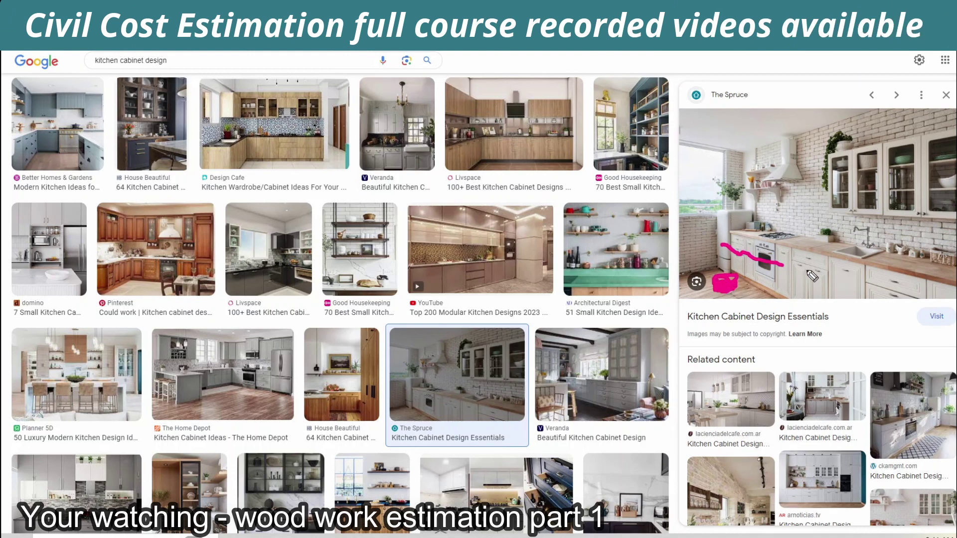
mouse_move(813, 276)
mouse_down()
mouse_move(870, 273)
mouse_move(778, 271)
mouse_up()
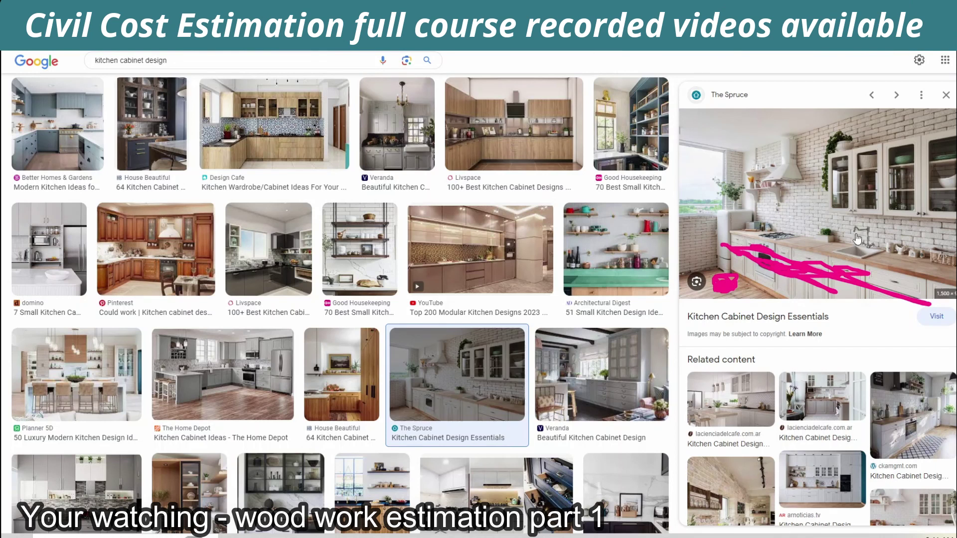
mouse_move(767, 177)
mouse_down()
mouse_move(857, 169)
mouse_move(818, 160)
mouse_up()
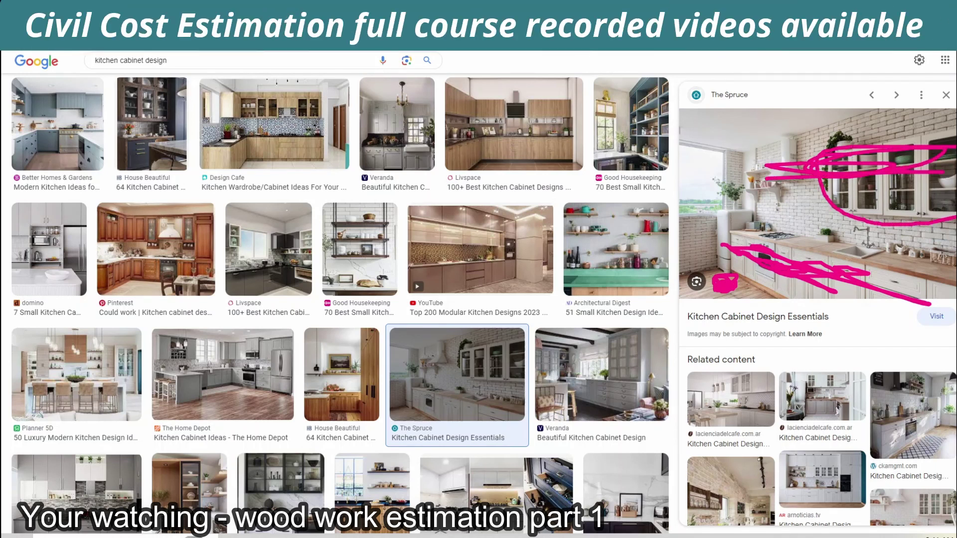
mouse_move(832, 202)
mouse_down()
mouse_move(944, 158)
mouse_move(849, 181)
mouse_move(907, 187)
mouse_up()
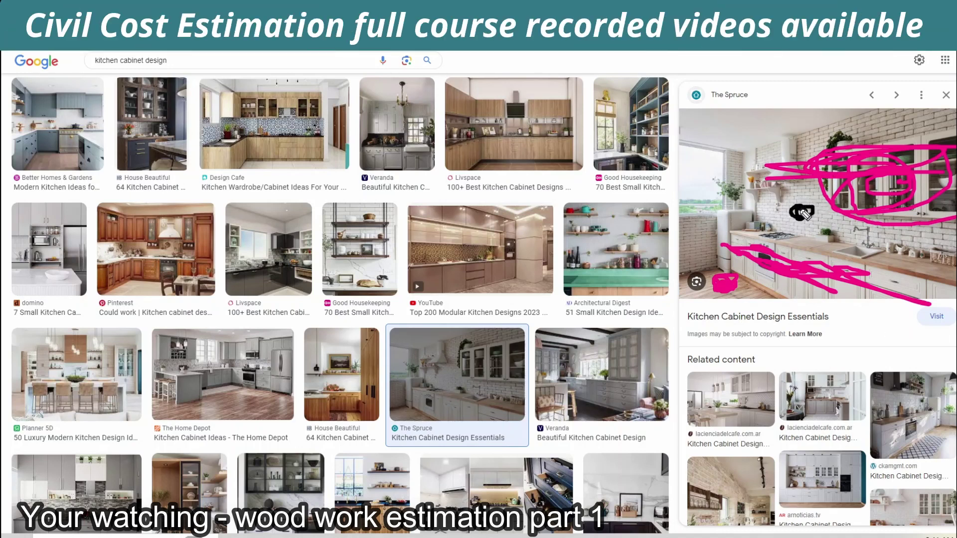
mouse_move(792, 157)
mouse_down()
mouse_move(922, 142)
mouse_move(867, 227)
mouse_move(935, 184)
mouse_move(875, 168)
mouse_move(906, 182)
mouse_up()
mouse_move(847, 163)
mouse_down()
mouse_move(788, 199)
mouse_move(873, 155)
mouse_up()
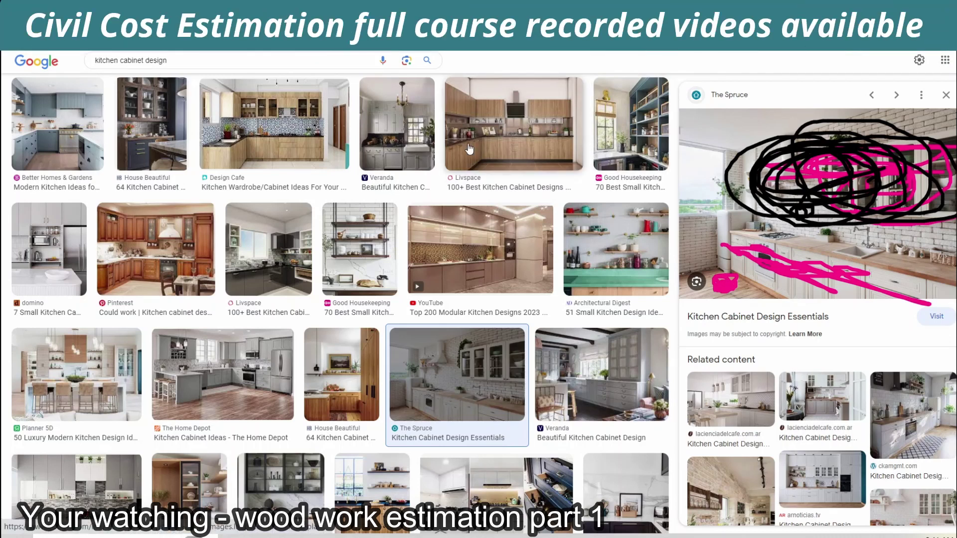
- Preview the Livspace kitchen, clear the old pen marks, and scribble in black over its base and wall cabinets
click(514, 125)
click(956, 296)
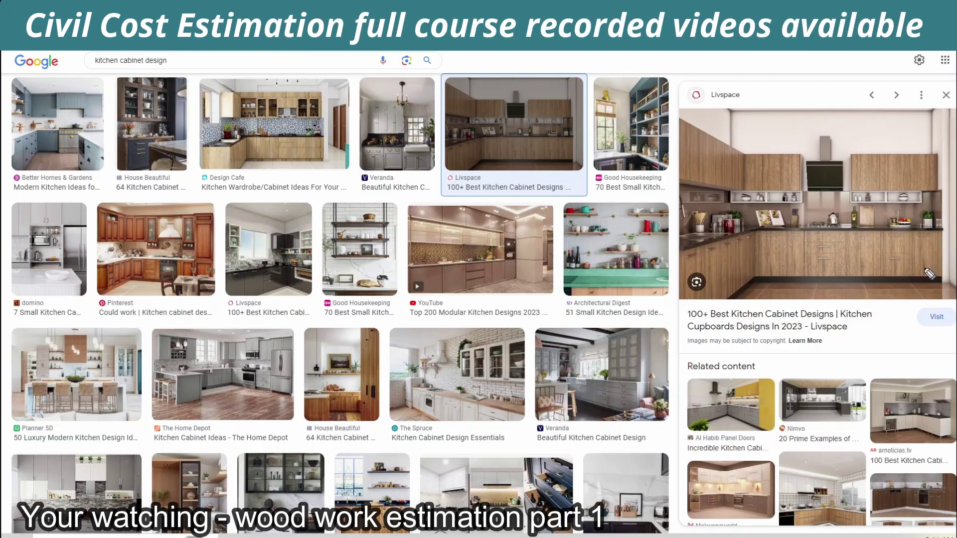
mouse_move(841, 259)
mouse_down()
mouse_move(798, 270)
mouse_move(867, 257)
mouse_move(763, 269)
mouse_up()
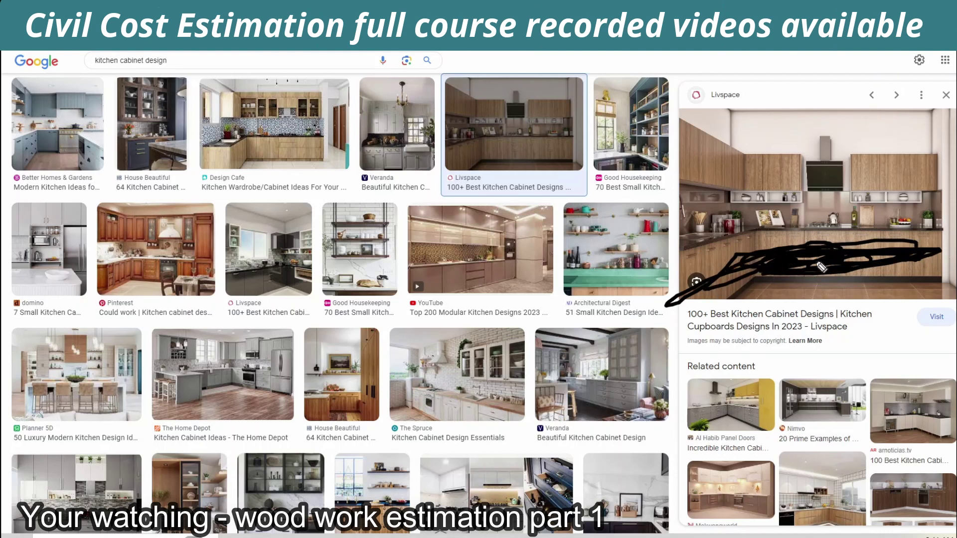
mouse_move(927, 179)
mouse_down()
mouse_move(800, 180)
mouse_move(828, 165)
mouse_move(731, 179)
mouse_up()
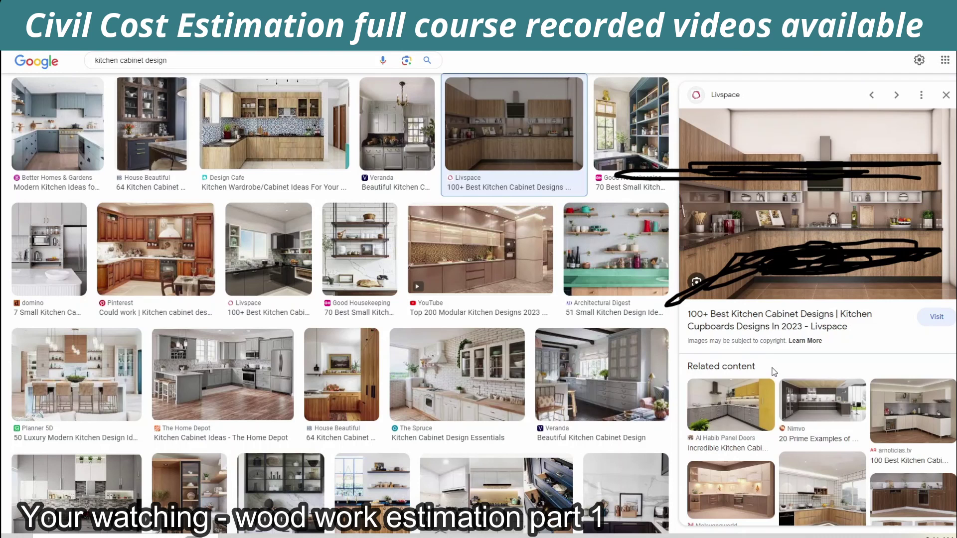
- Preview the related Al Habib Panel Doors kitchen, clear the old marks, and mark its upper wall area and base cabinets
click(746, 395)
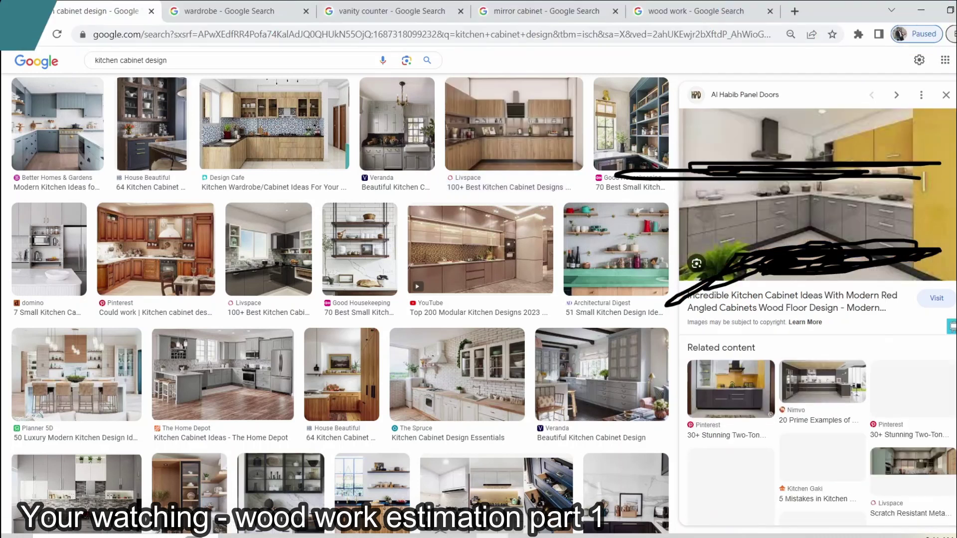
click(952, 327)
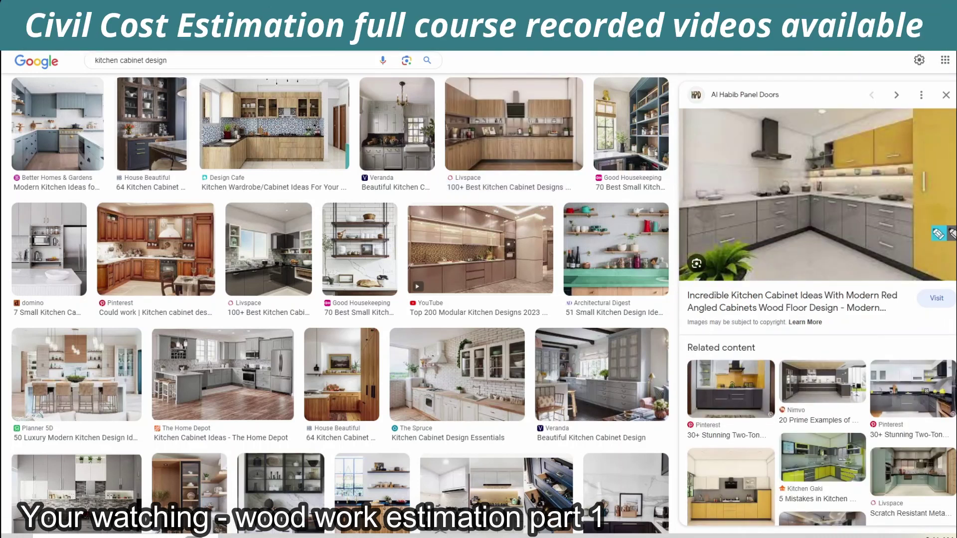
mouse_move(700, 141)
mouse_down()
mouse_move(823, 149)
mouse_move(688, 262)
mouse_move(724, 111)
mouse_up()
drag(773, 146, 701, 158)
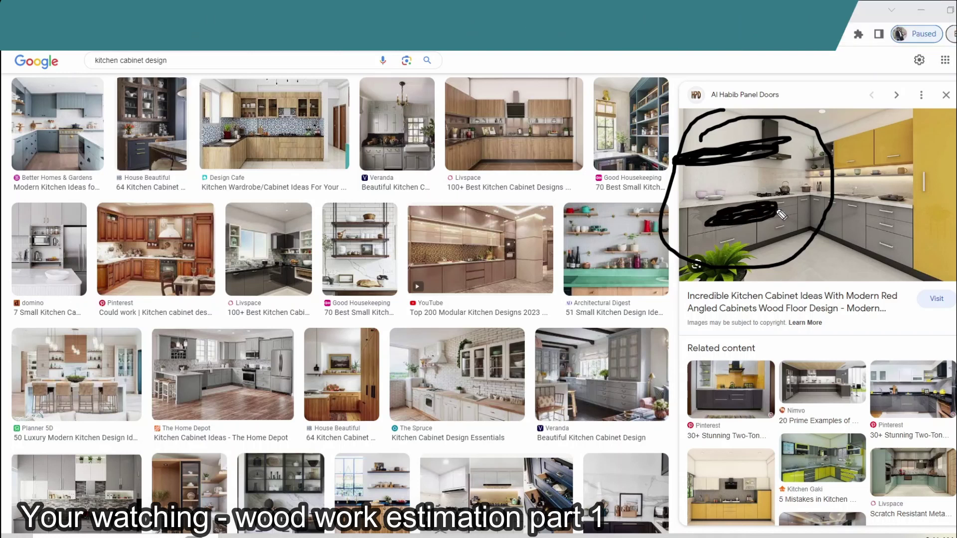
- Preview the Architectural Digest kitchen, clear the old marks, circle its wall shelves and underline its base cabinets
click(608, 262)
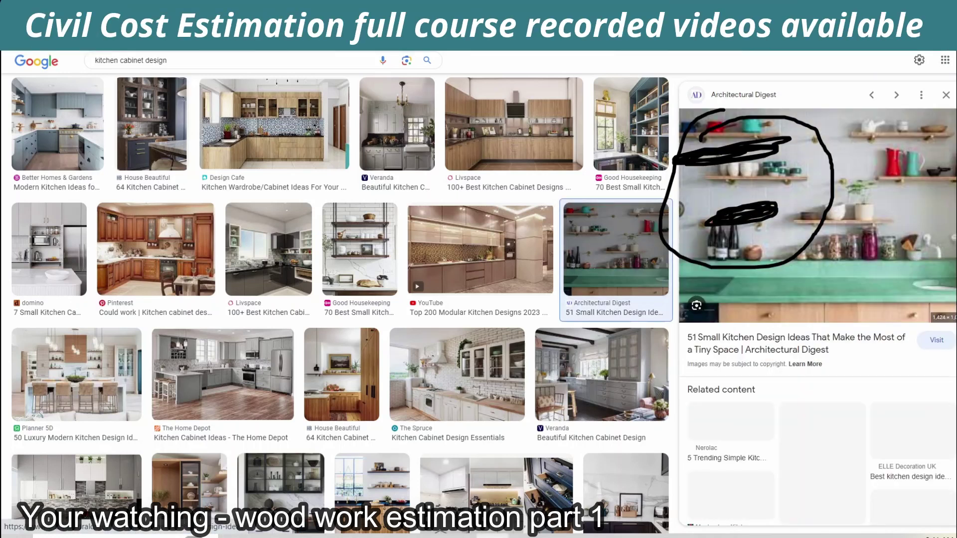
click(955, 342)
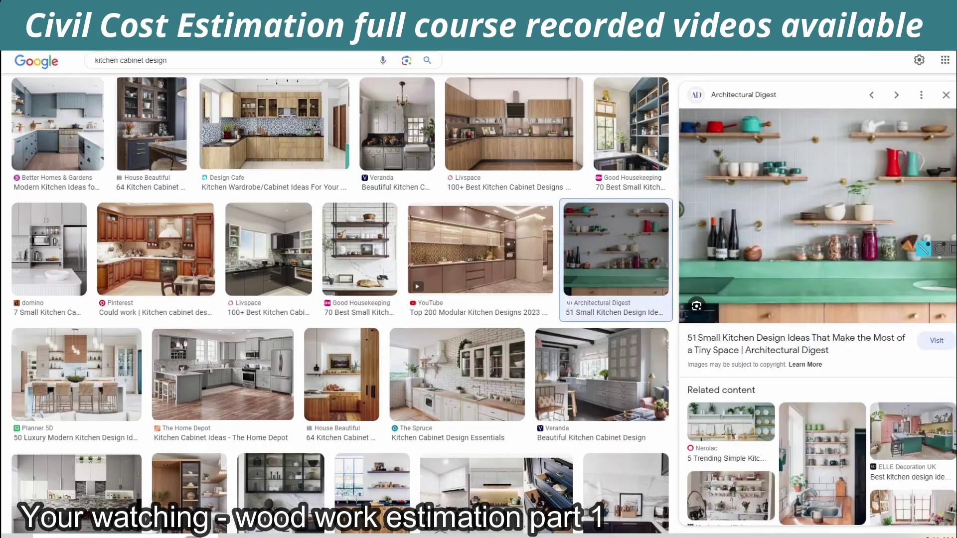
click(956, 234)
mouse_move(935, 214)
mouse_down()
mouse_move(761, 215)
mouse_move(847, 223)
mouse_move(908, 175)
mouse_up()
mouse_move(945, 312)
mouse_down()
mouse_move(733, 312)
mouse_move(786, 317)
mouse_up()
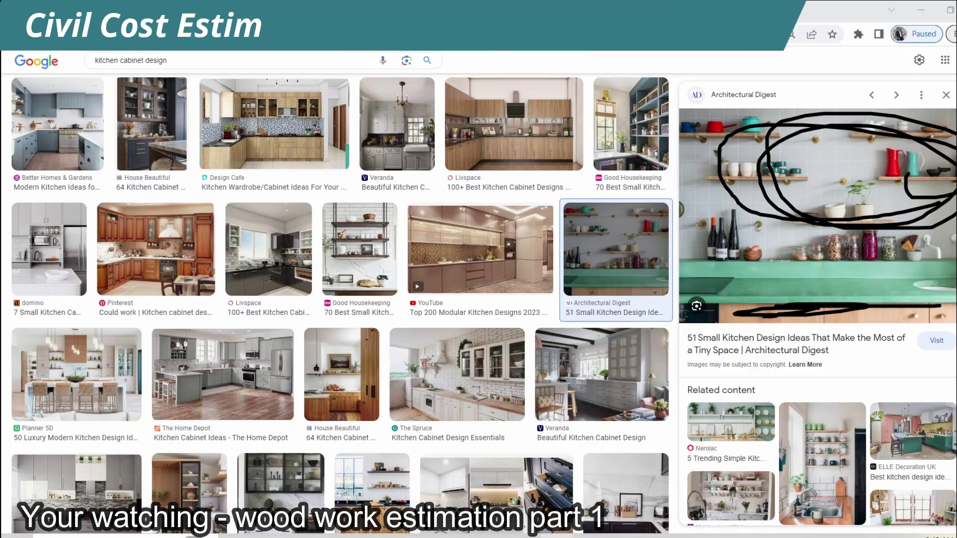
- Switch to the Excel sheet to review the Kitchen Cabinets description in cell B324, and return to the browser's kitchen images
key(alt+Tab)
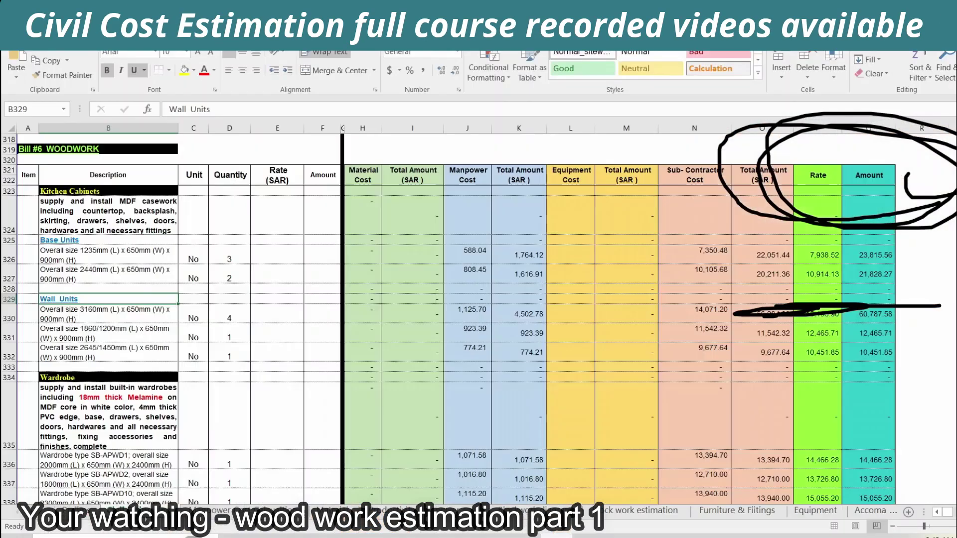
click(124, 203)
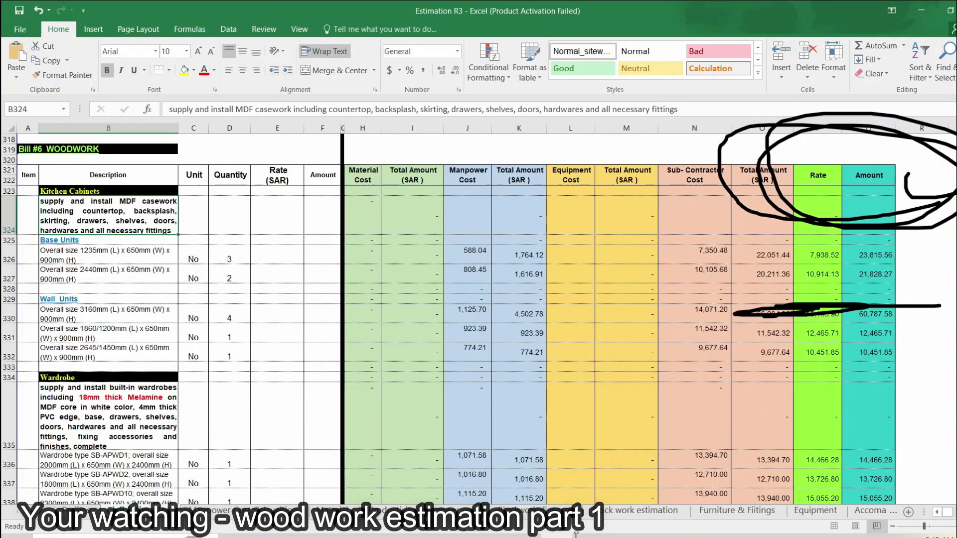
key(alt+Tab)
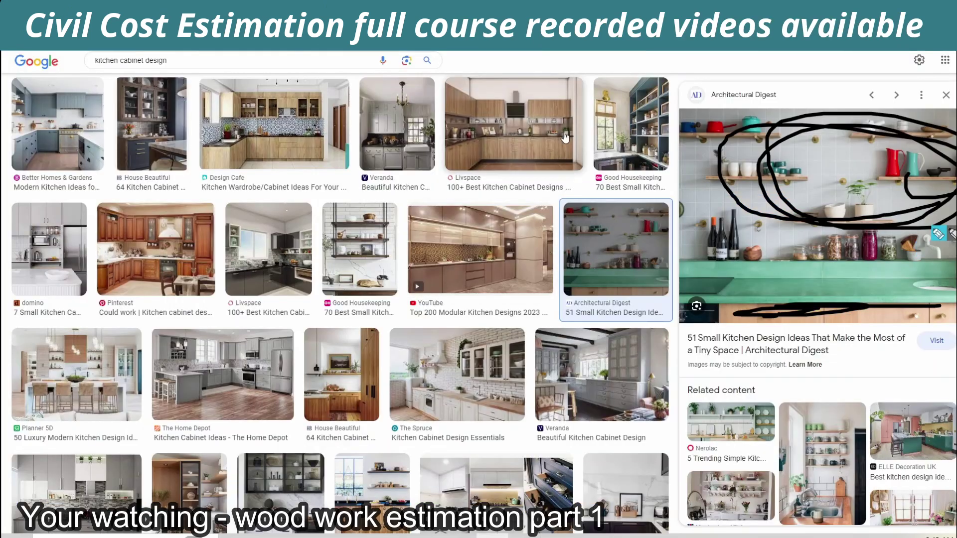
- Preview the Livspace kitchen again, outline its wall and base cabinets with the pen, and clear the marks
click(955, 285)
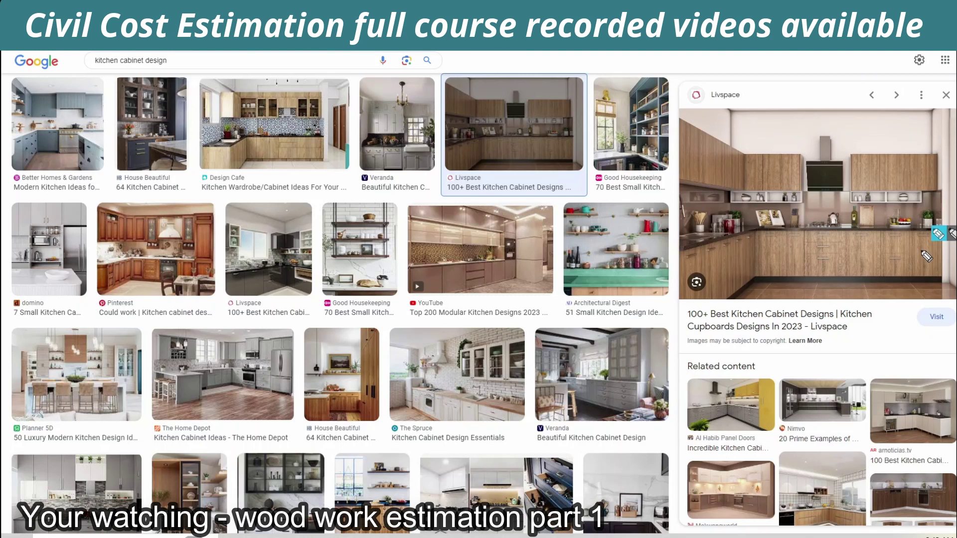
drag(685, 160, 954, 174)
mouse_move(843, 188)
mouse_down()
mouse_move(857, 145)
mouse_move(881, 187)
mouse_up()
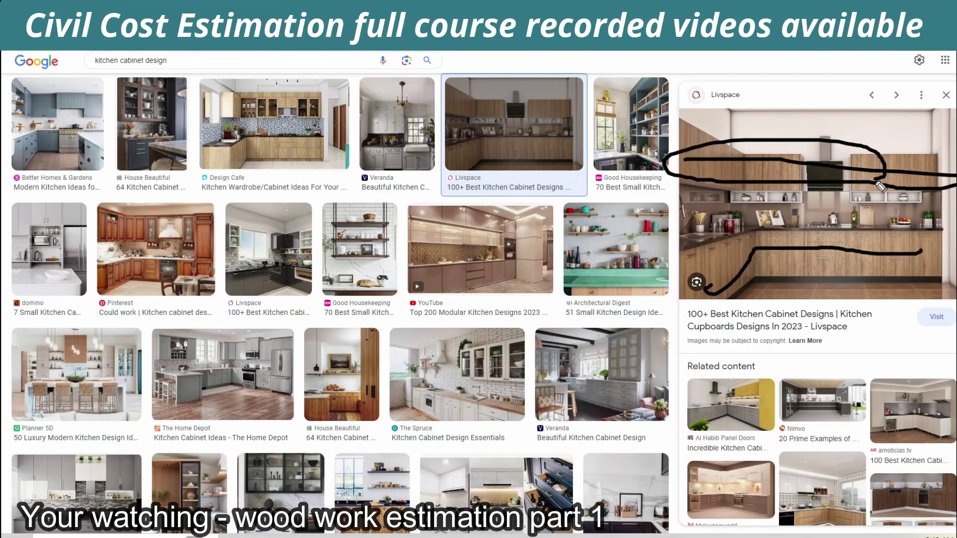
drag(681, 298, 890, 232)
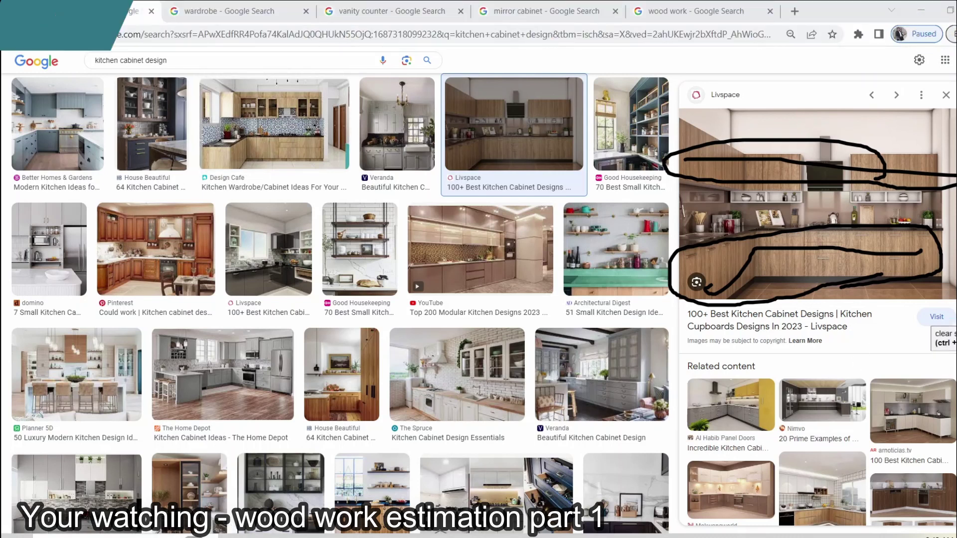
click(955, 339)
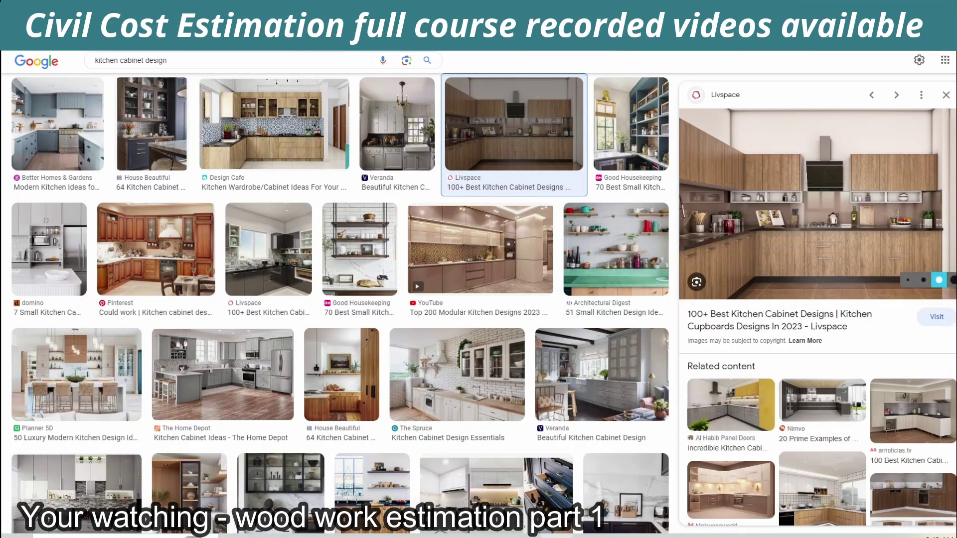
- Switch to the Excel sheet and circle the Wardrobe heading and its description with the pen
key(alt+Tab)
click(247, 359)
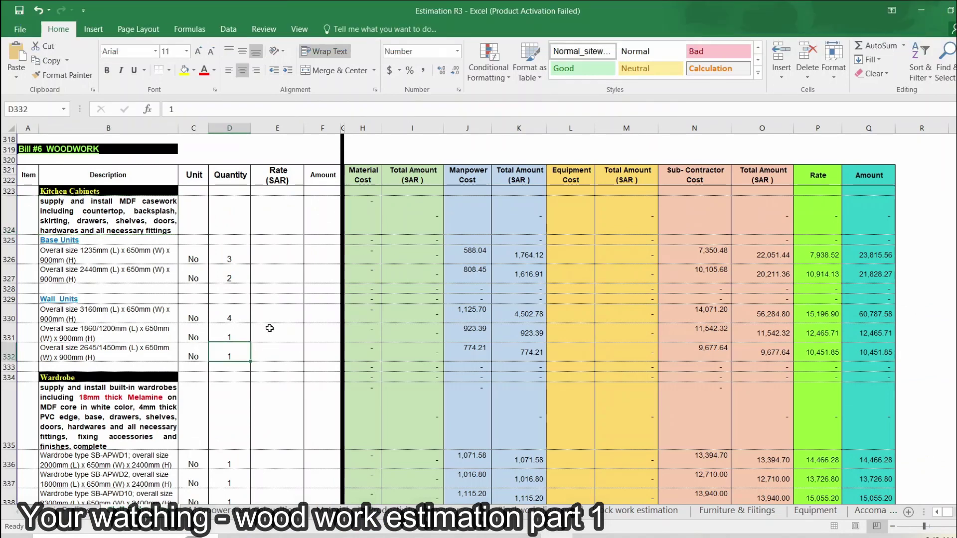
scroll(269, 327, down, 1)
scroll(270, 328, down, 1)
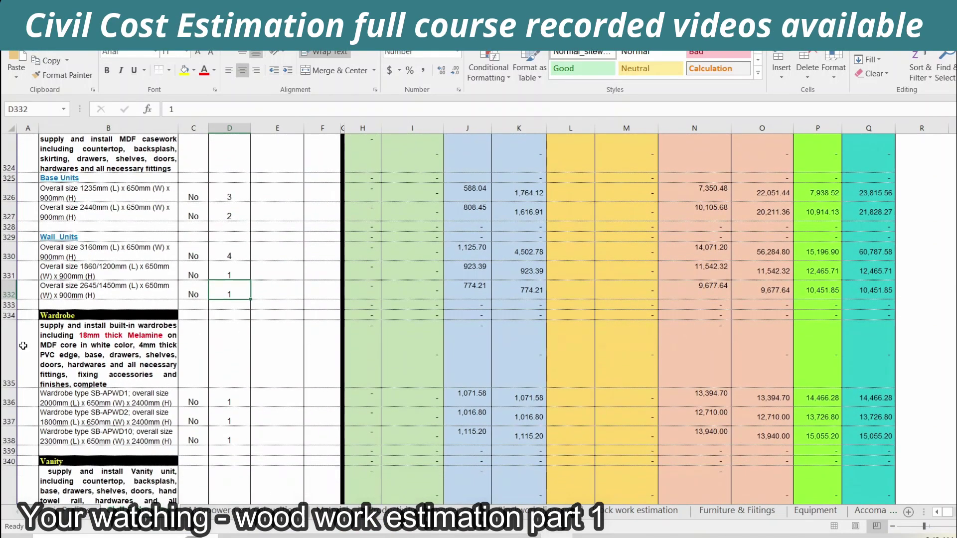
click(939, 234)
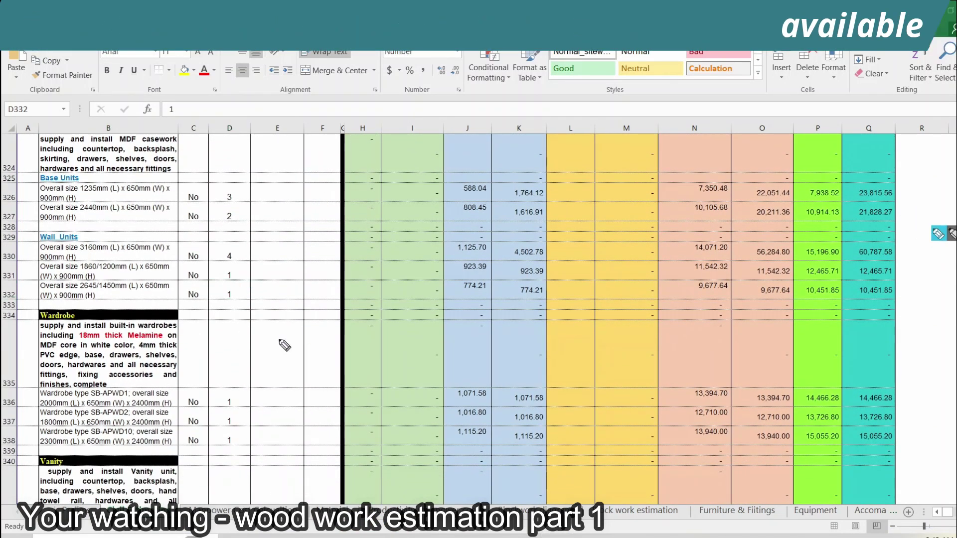
mouse_move(43, 331)
mouse_down()
mouse_move(150, 244)
mouse_move(42, 337)
mouse_up()
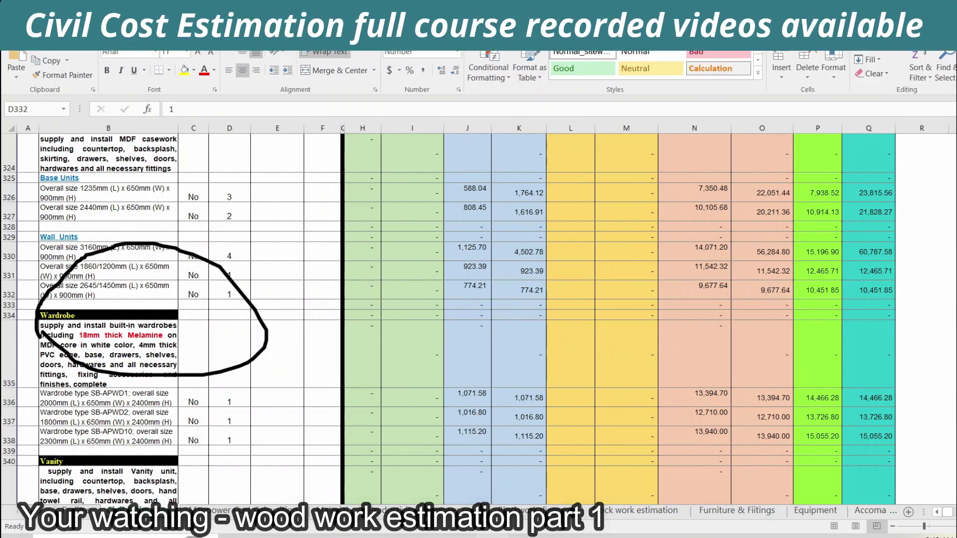
- Switch to the browser's wardrobe image results and clear the pen marks
key(alt+Tab)
click(243, 12)
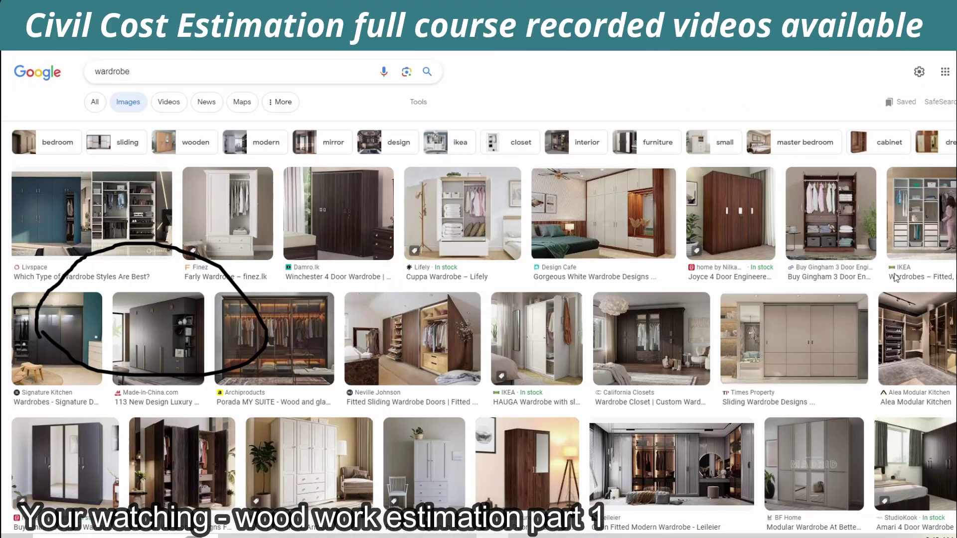
key(Escape)
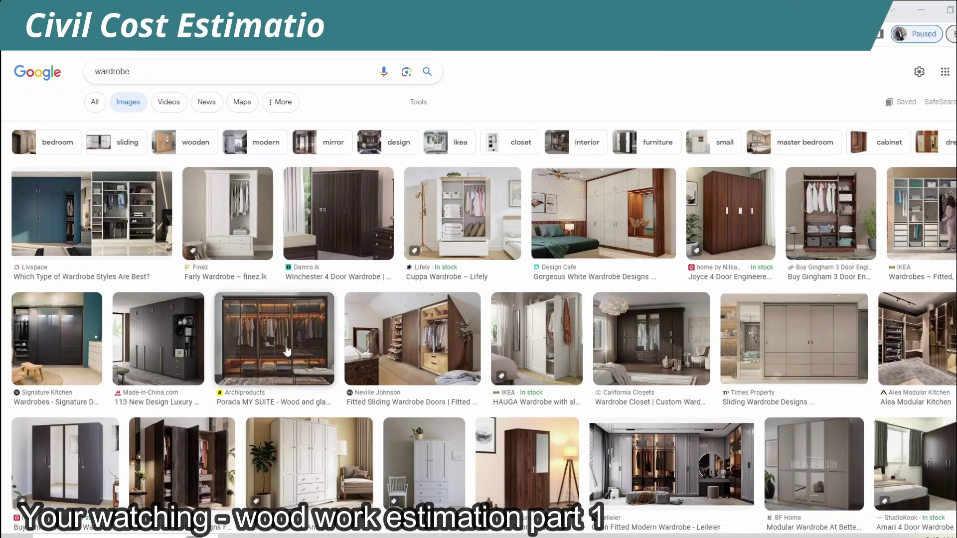
- Preview the Neville Johnson fitted wardrobe and the Made-in-China closet wardrobe, and circle the latter with the pen
click(415, 355)
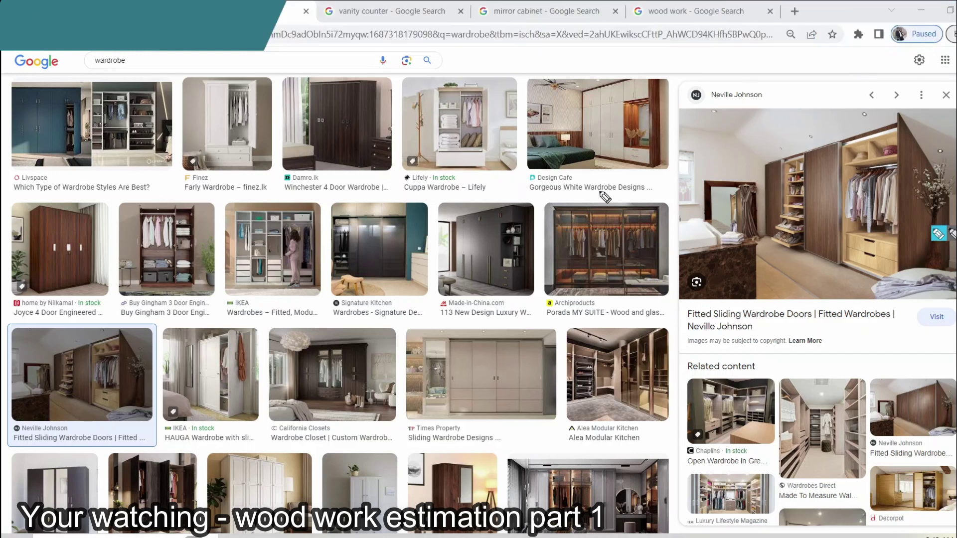
click(461, 257)
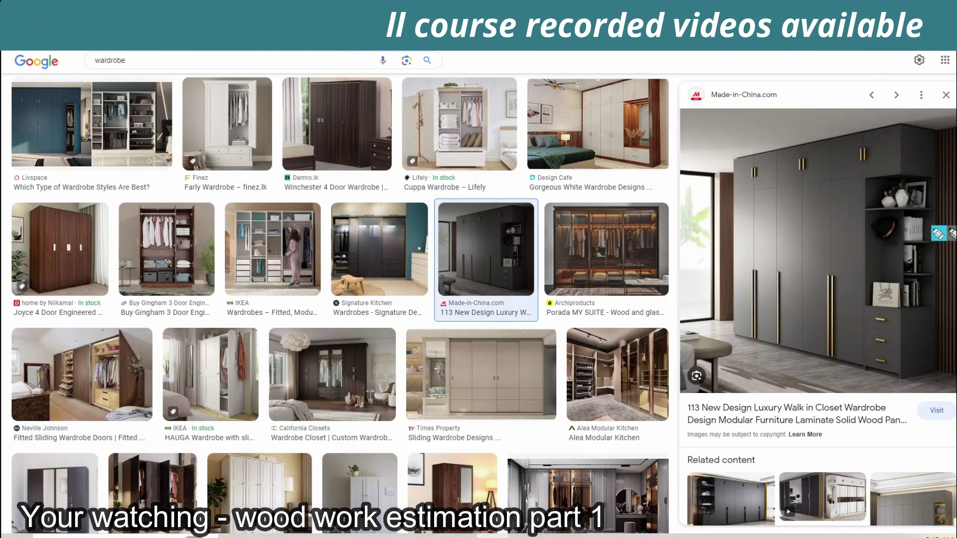
mouse_move(713, 147)
mouse_down()
mouse_move(900, 111)
mouse_move(940, 128)
mouse_up()
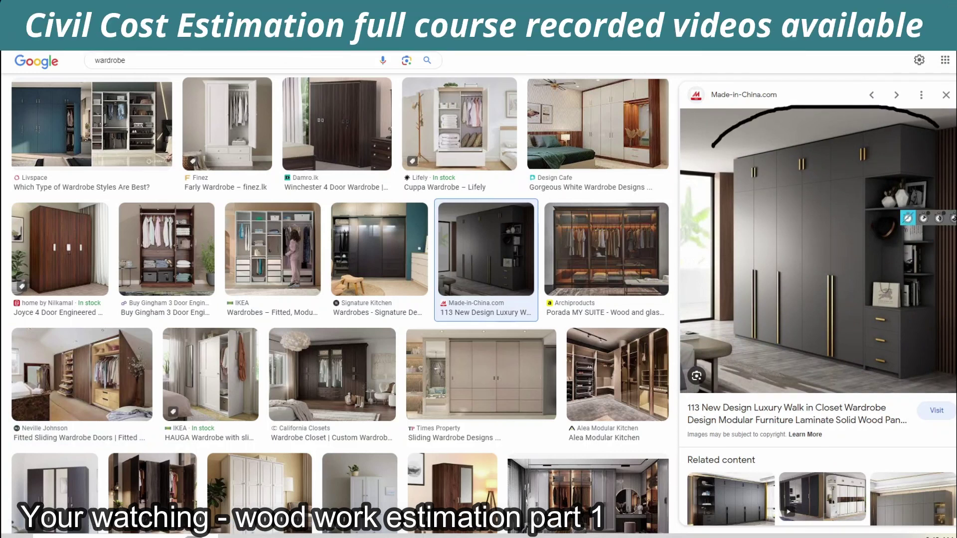
mouse_move(696, 251)
mouse_down()
mouse_move(862, 357)
mouse_move(900, 153)
mouse_up()
mouse_move(725, 153)
mouse_down()
mouse_move(922, 324)
mouse_move(723, 120)
mouse_move(792, 379)
mouse_move(928, 152)
mouse_up()
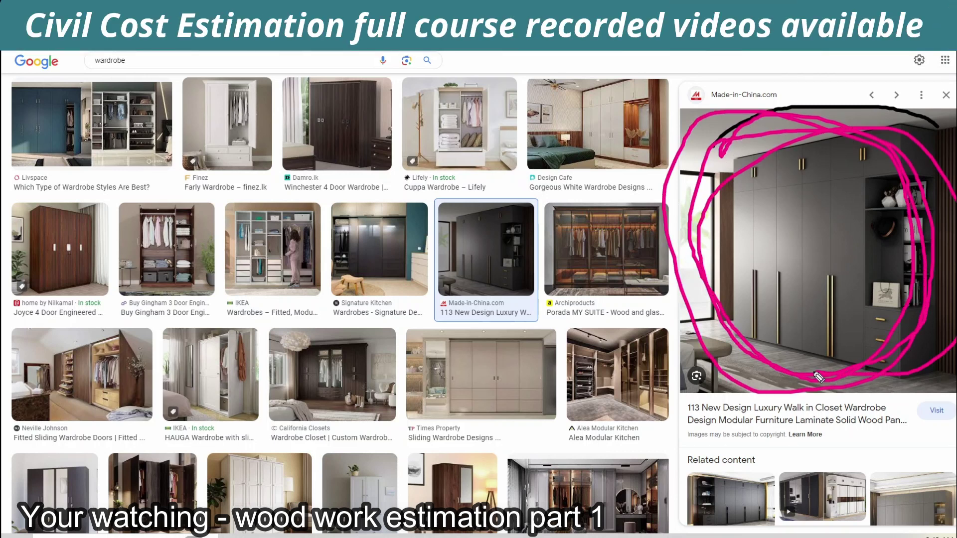
- Preview the Nilkamal Joyce 4 Door wardrobe, clear the old pen marks, and circle the whole wardrobe
click(87, 269)
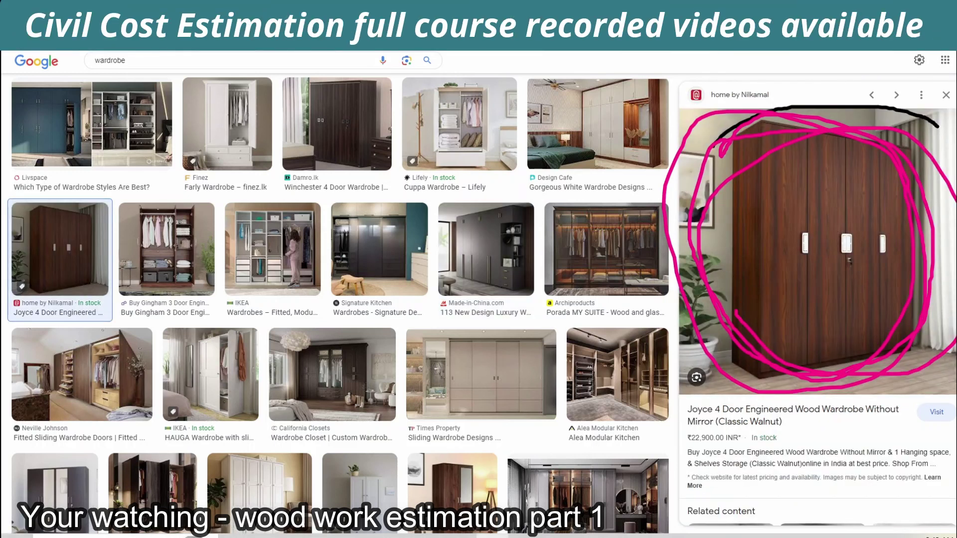
click(952, 306)
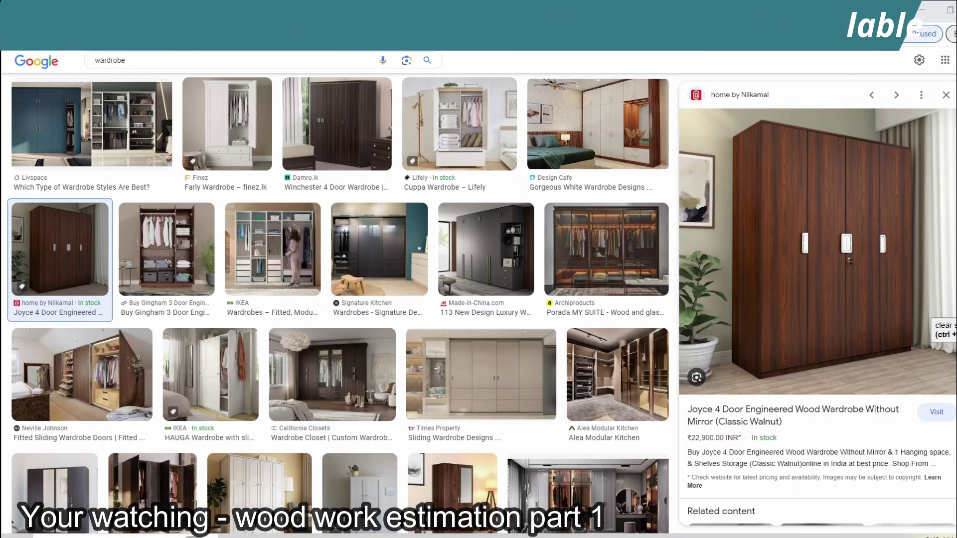
click(939, 234)
mouse_move(721, 132)
mouse_down()
mouse_move(751, 98)
mouse_move(923, 121)
mouse_up()
mouse_move(952, 332)
mouse_down()
mouse_move(735, 422)
mouse_move(712, 152)
mouse_move(746, 111)
mouse_up()
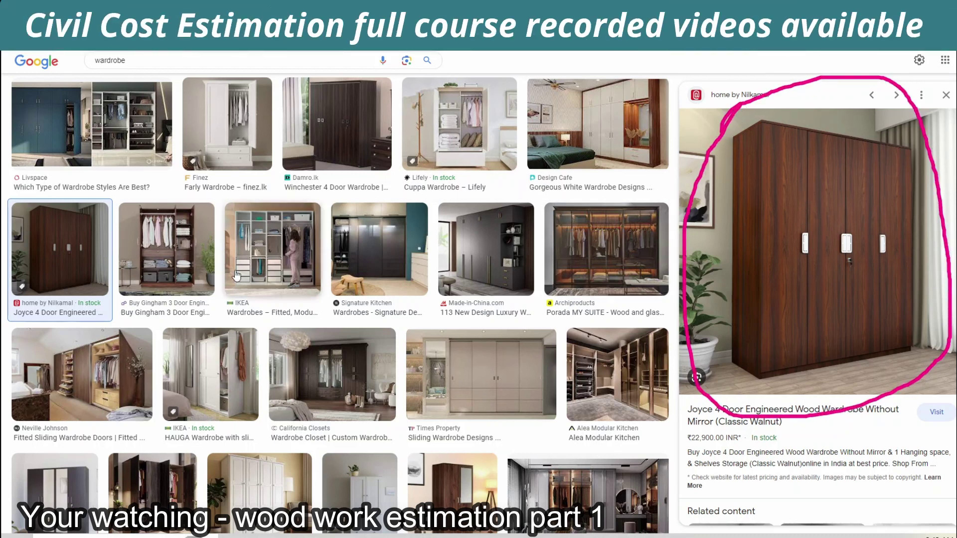
- Preview the Made-in-China, IKEA and Alea Modular Kitchen wardrobes to compare closed, open and walk-in designs
click(89, 272)
click(158, 249)
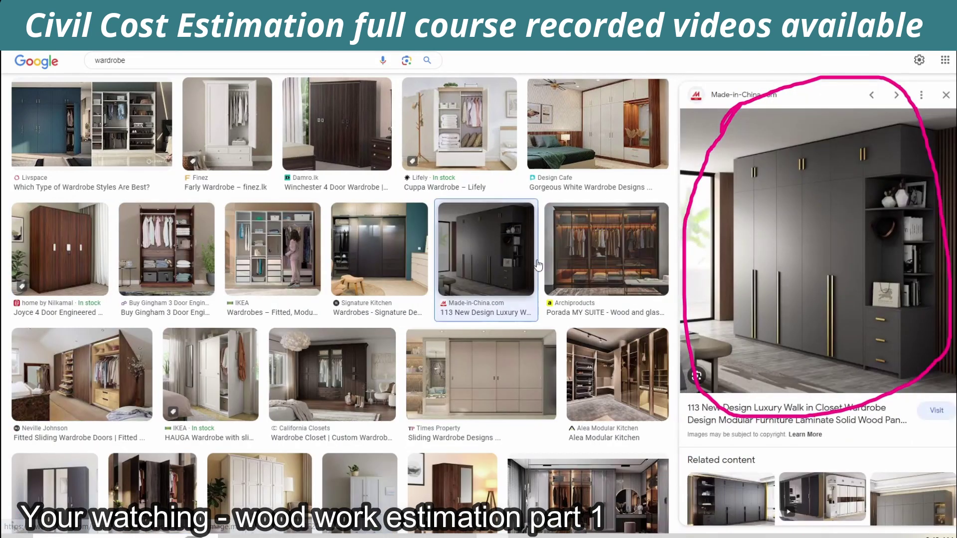
click(284, 267)
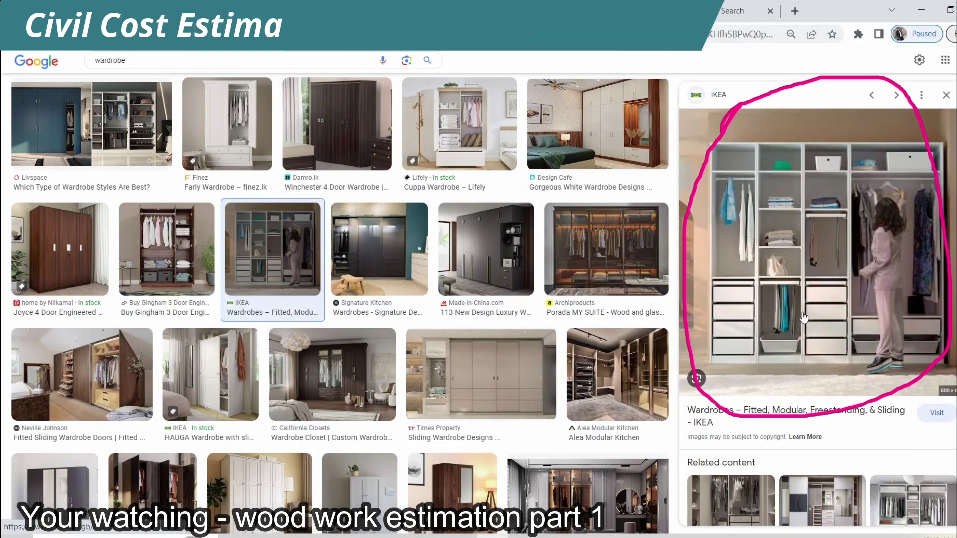
click(617, 393)
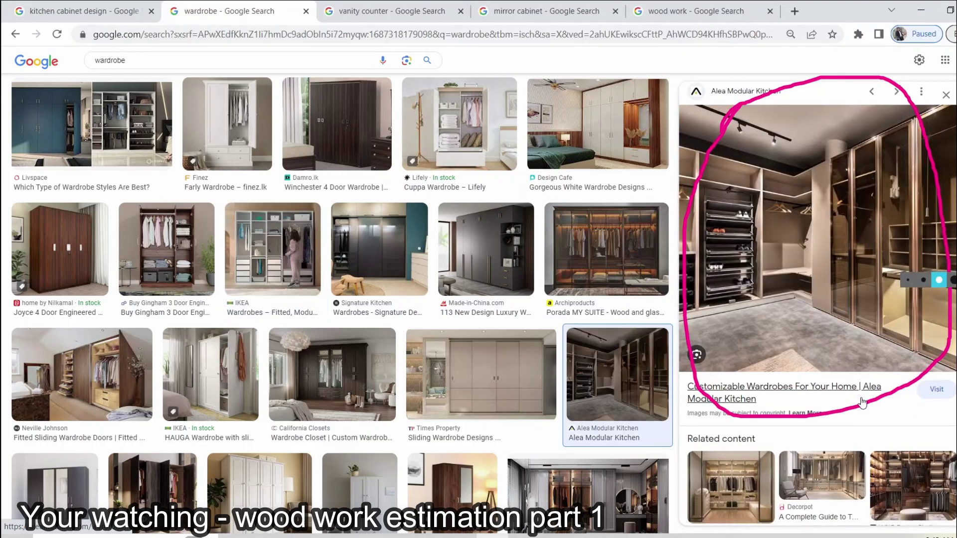
- Browse more wardrobe results, preview the Little Giant Interiors design, and return to the start of the results
scroll(443, 423, down, 5)
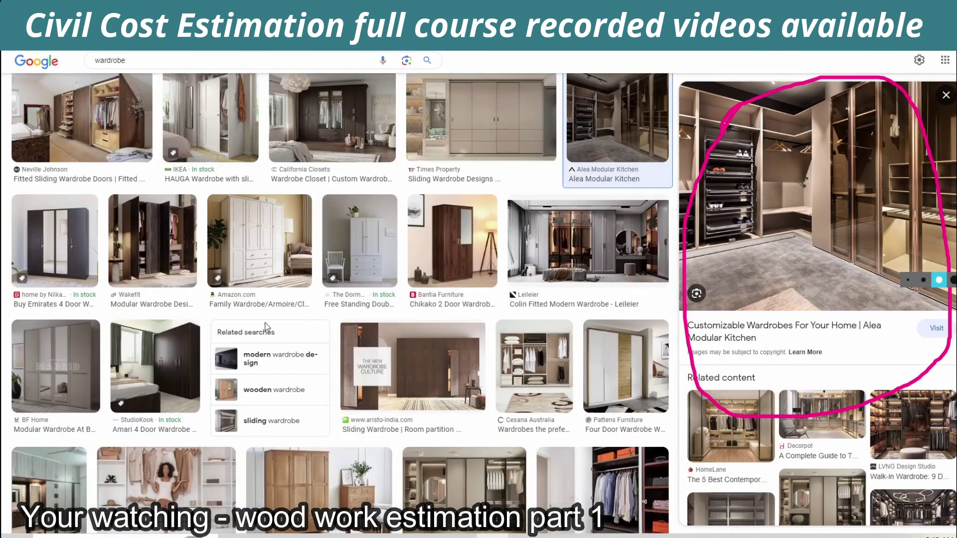
scroll(266, 328, down, 4)
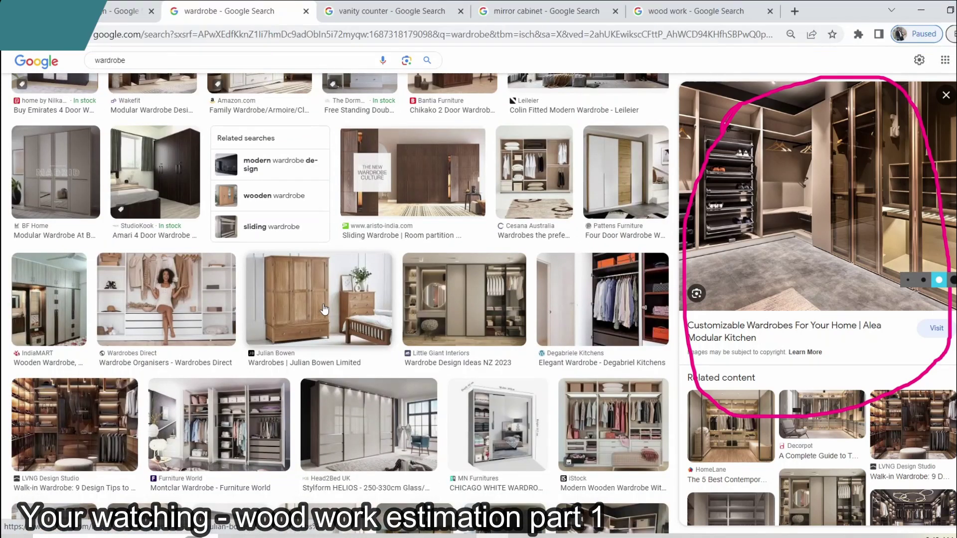
click(325, 309)
click(516, 297)
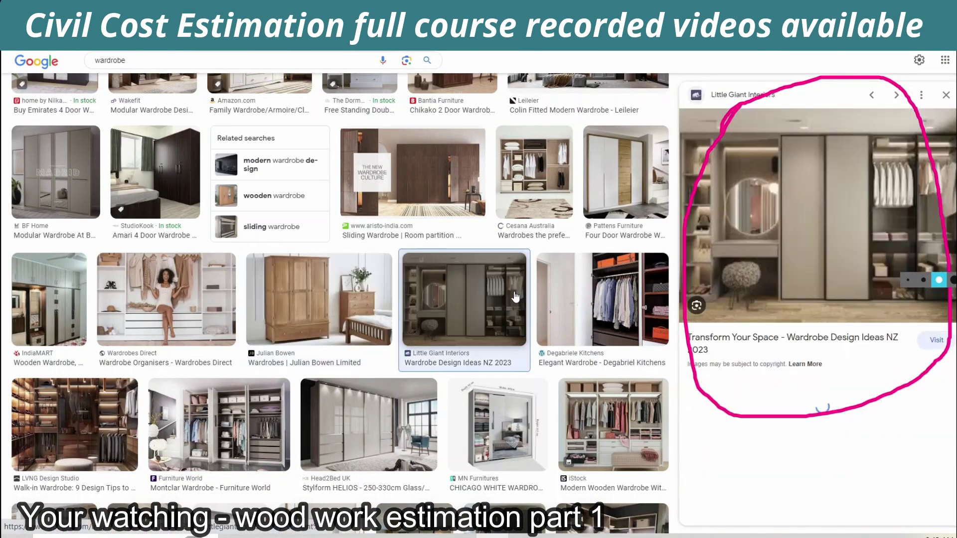
scroll(504, 299, up, 8)
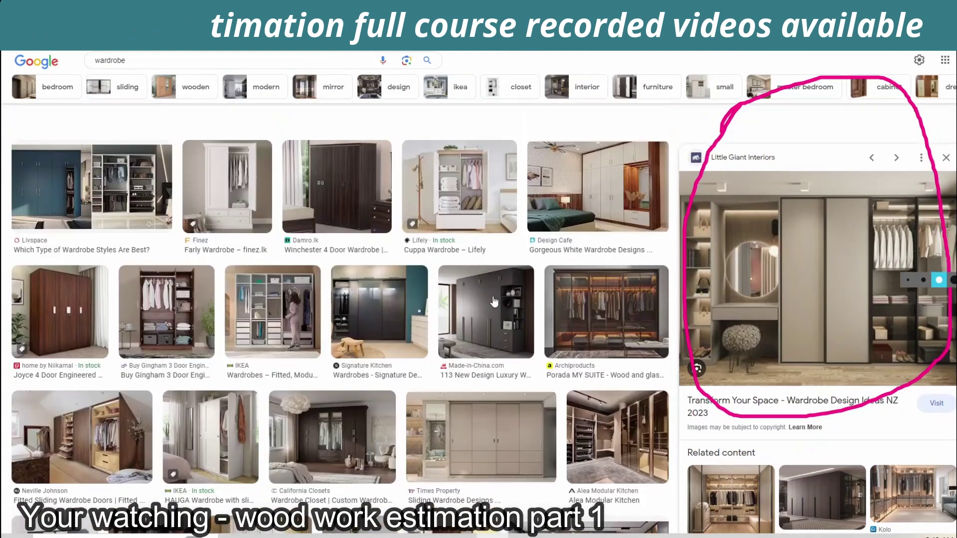
scroll(493, 301, up, 1)
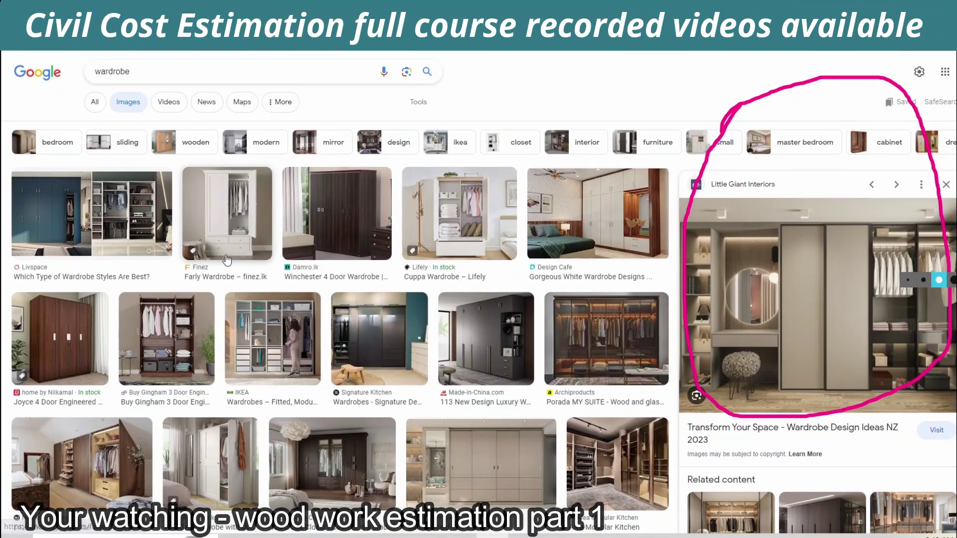
- Look through the wardrobe results again and preview the Montclar Wardrobe from Furniture World
scroll(227, 259, down, 6)
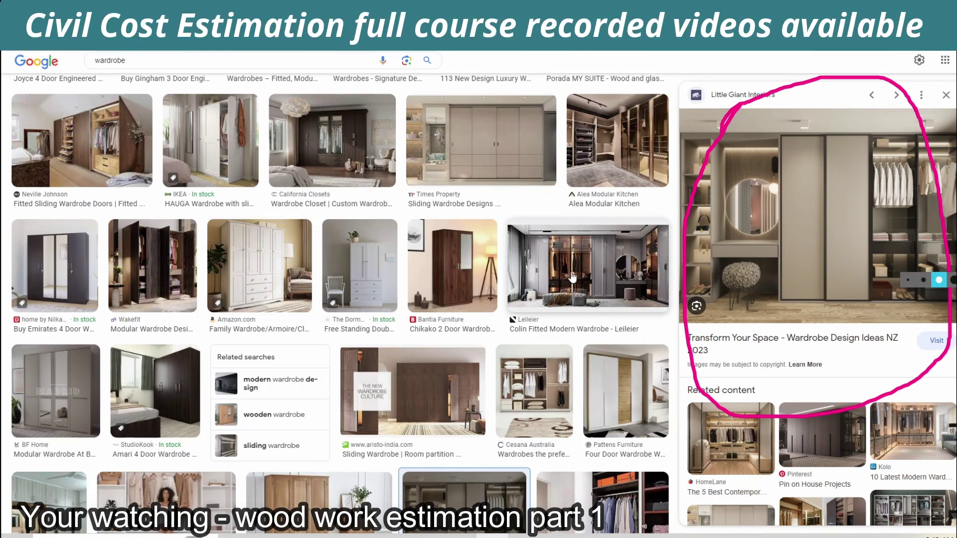
scroll(579, 278, down, 3)
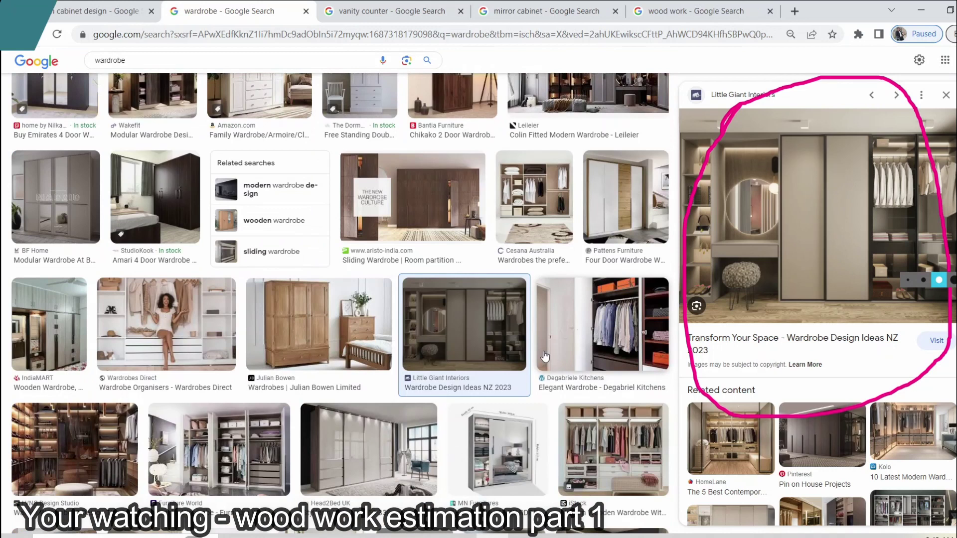
scroll(267, 360, down, 4)
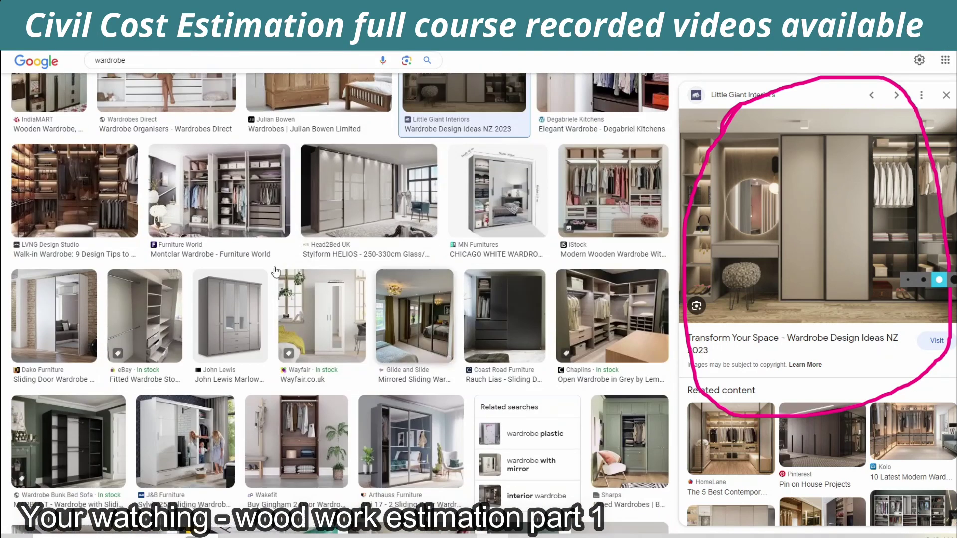
click(390, 201)
click(196, 194)
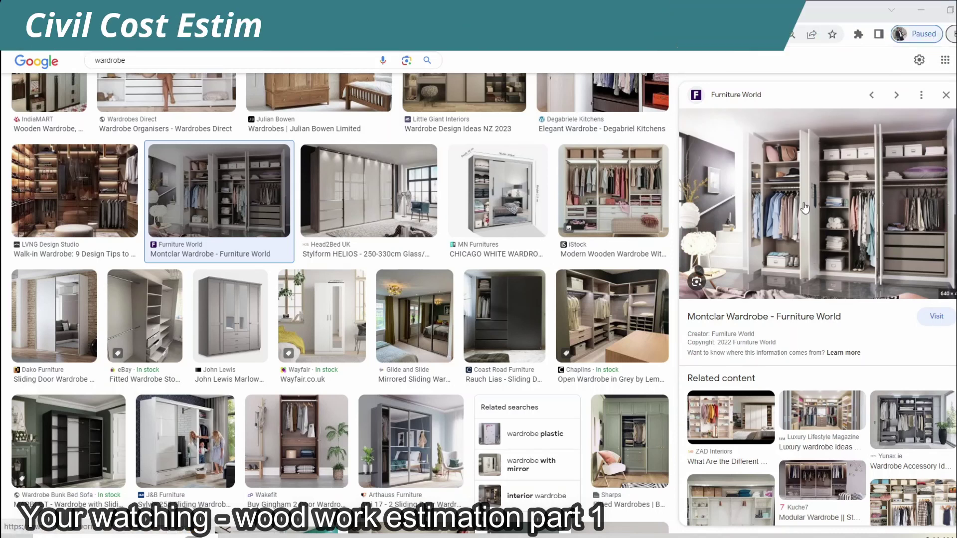
- Switch to the Excel sheet, review the wardrobe description in cell B335, and circle the Vanity description with the pen
key(alt+Tab)
click(67, 336)
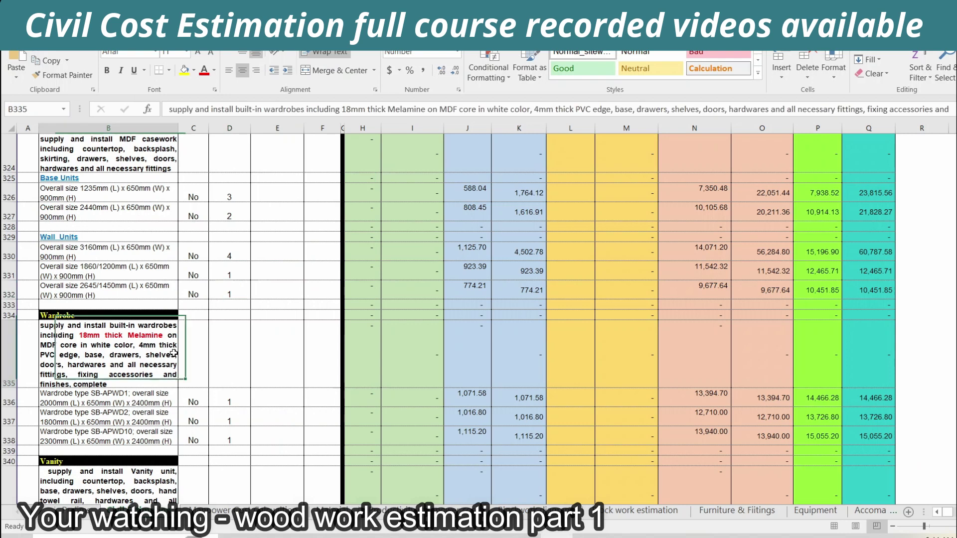
click(277, 345)
scroll(277, 344, down, 2)
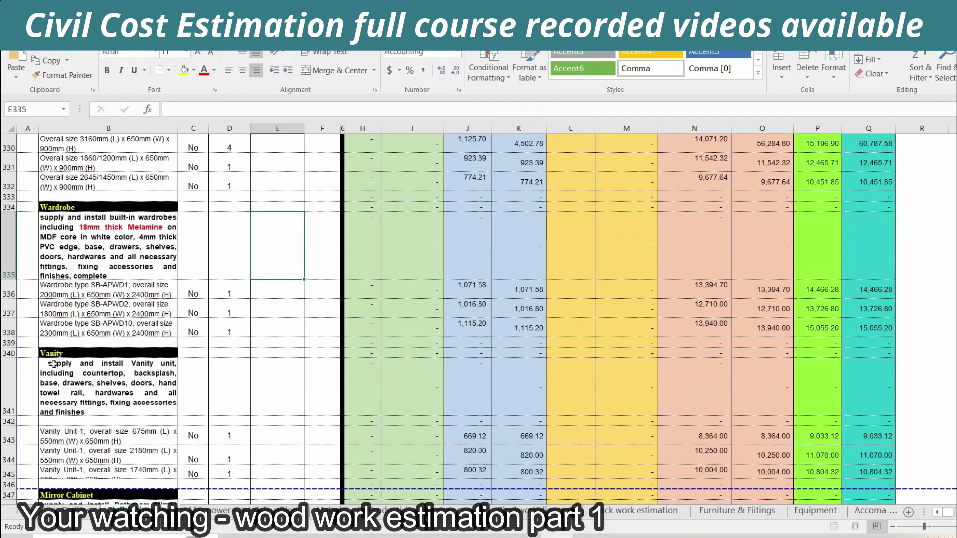
mouse_move(188, 382)
mouse_down()
mouse_move(6, 344)
mouse_move(224, 314)
mouse_move(174, 402)
mouse_up()
- Switch to the browser's vanity counter image results, clear the pen marks, and open the Swanstone vanity top's preview
key(alt+Tab)
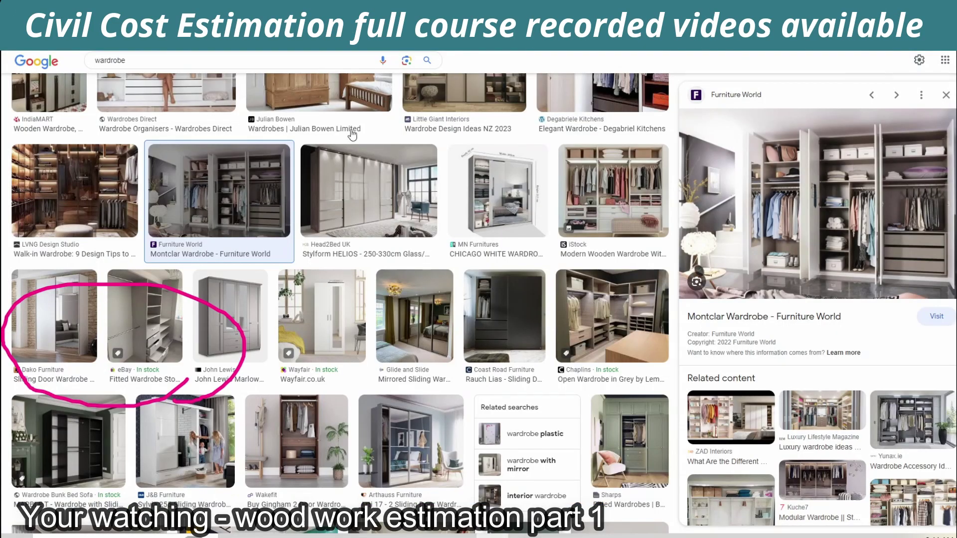
click(392, 11)
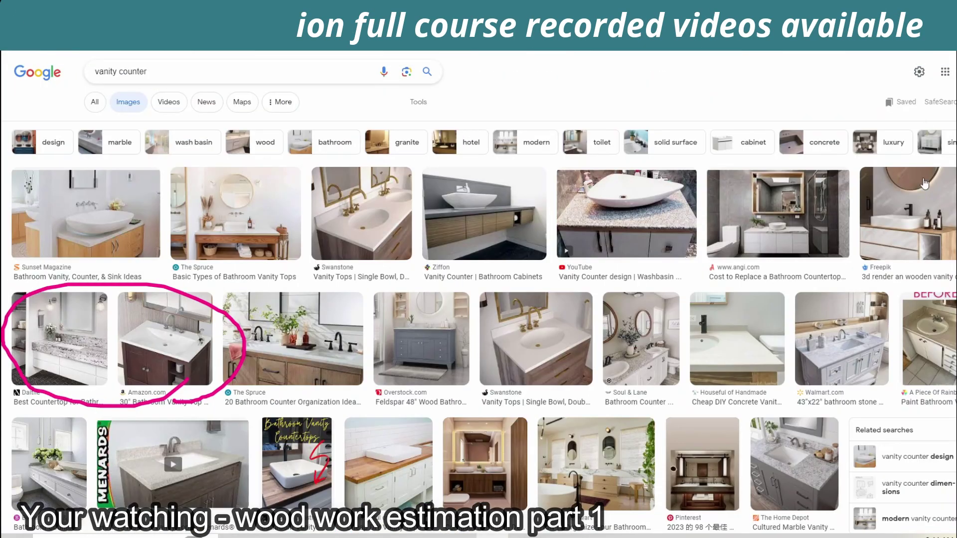
click(943, 337)
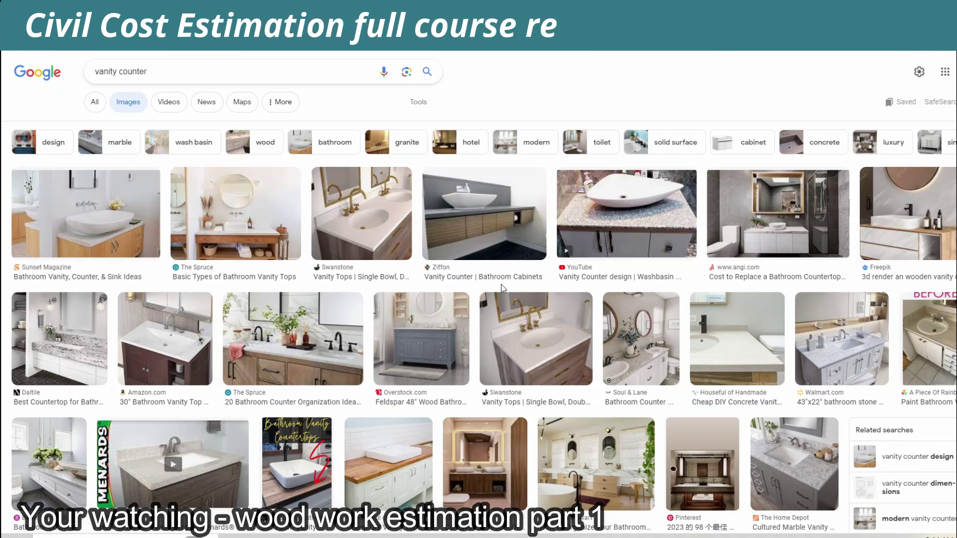
click(401, 240)
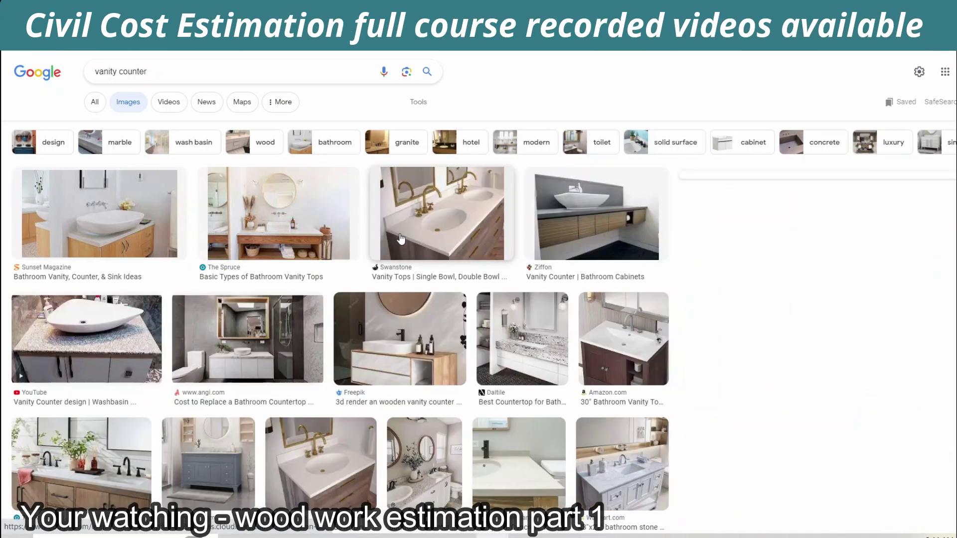